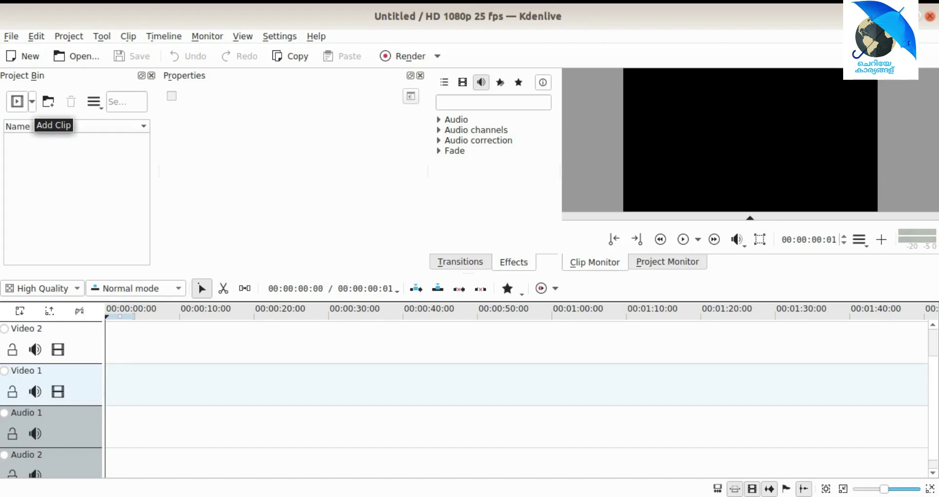
- Import 1.mp4 from the Desktop folder into the project and place it at the start of track Video 1
click(32, 102)
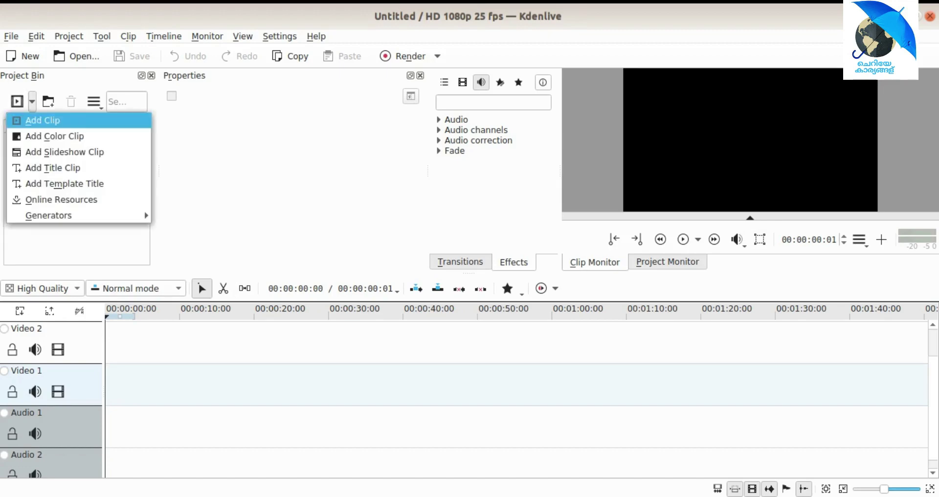
click(42, 120)
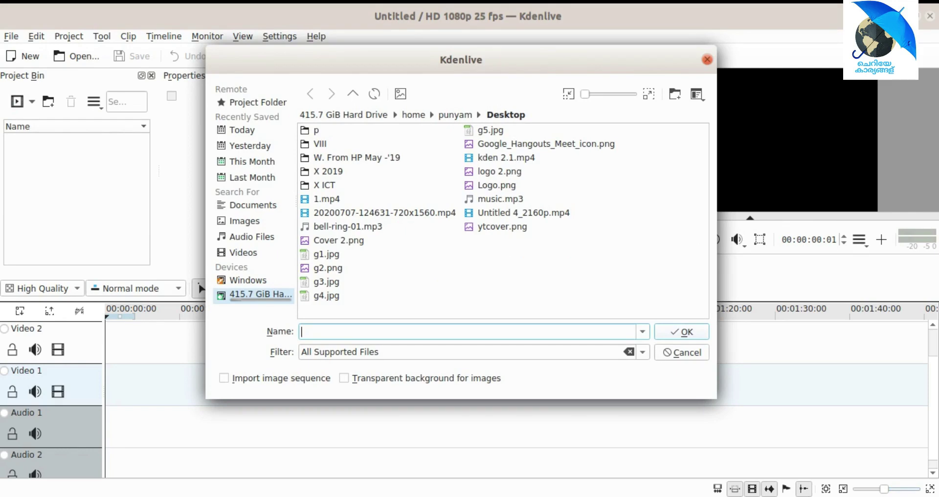
double_click(306, 200)
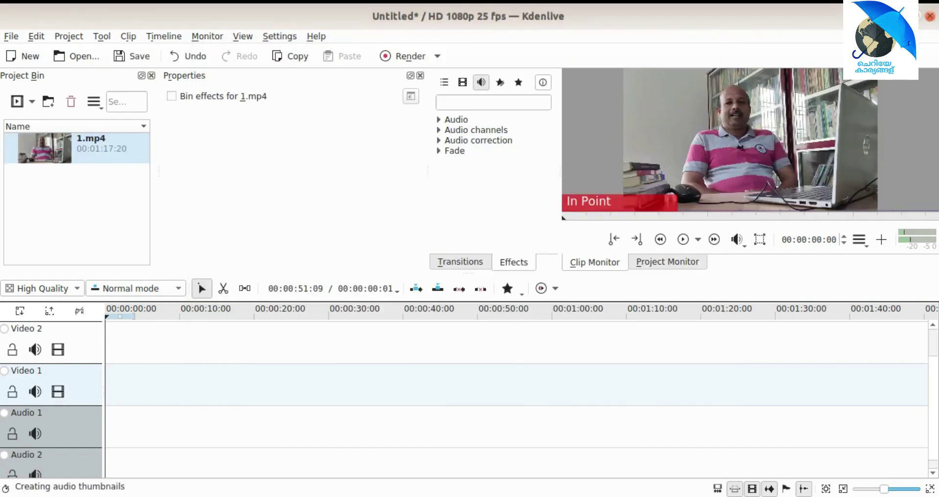
drag(61, 145, 130, 384)
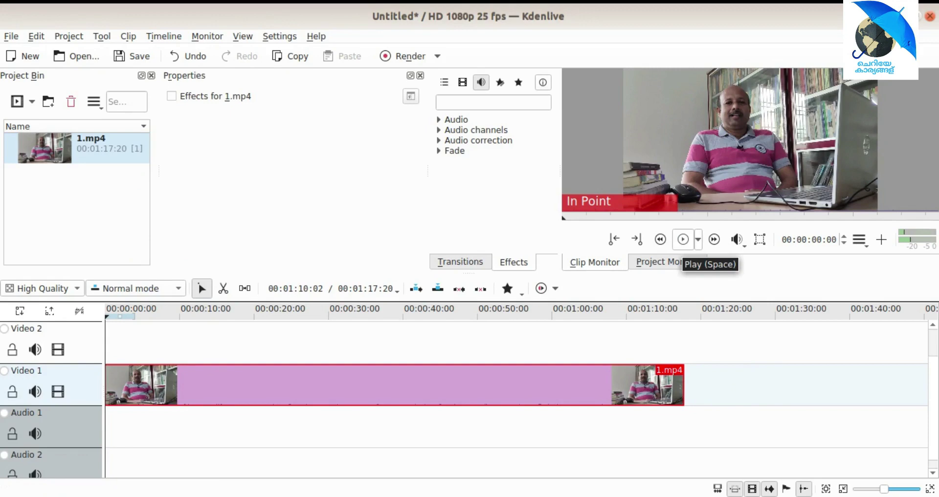
- Remove the opening 5 seconds 23 frames of 1.mp4 by cutting and deleting it, and shift the remaining clip to the timeline start
click(683, 240)
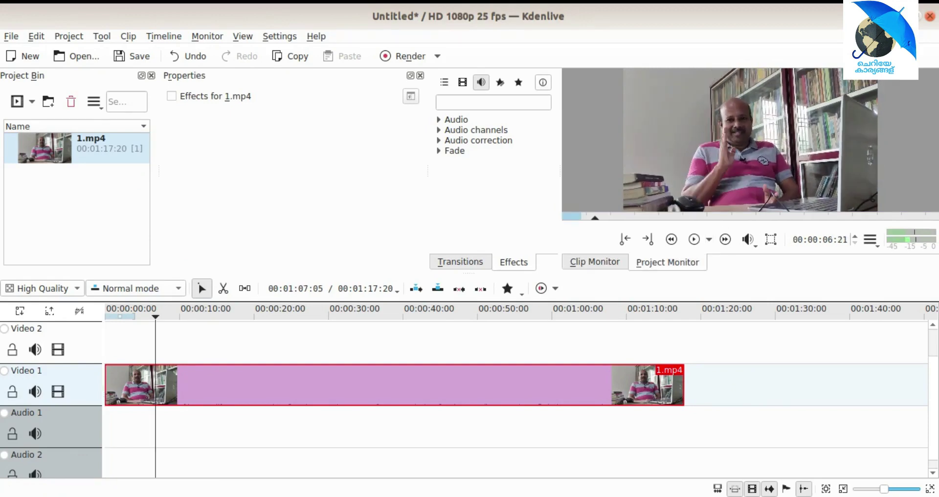
click(223, 288)
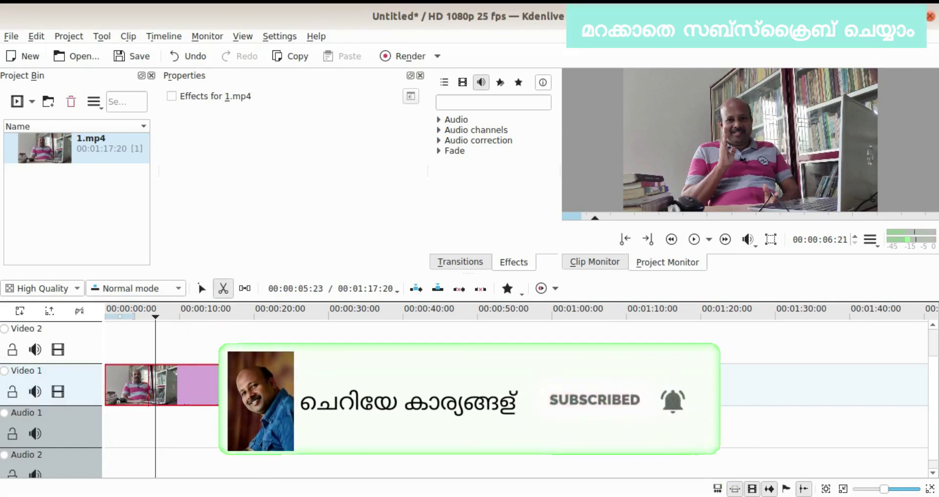
click(150, 384)
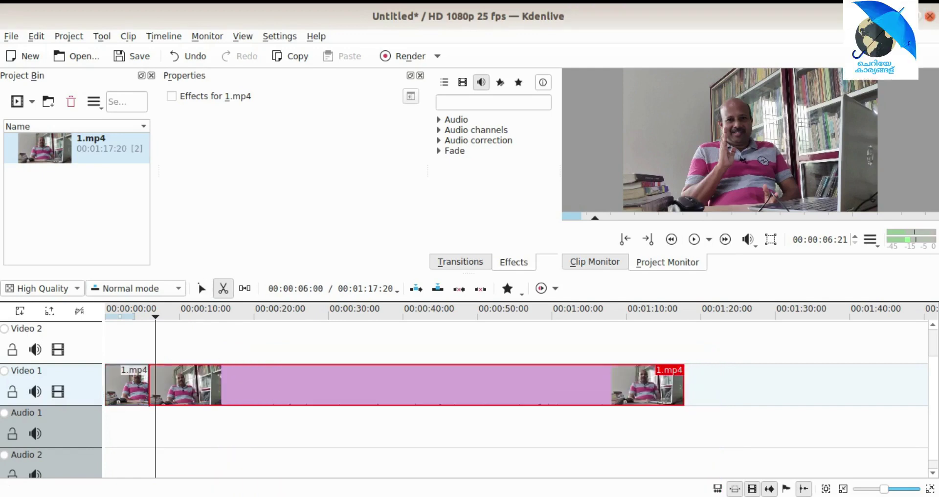
click(201, 288)
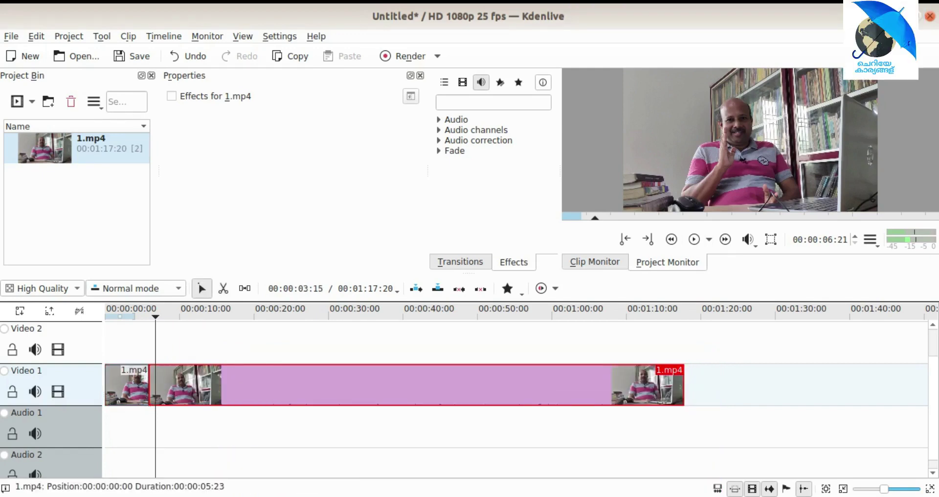
click(132, 385)
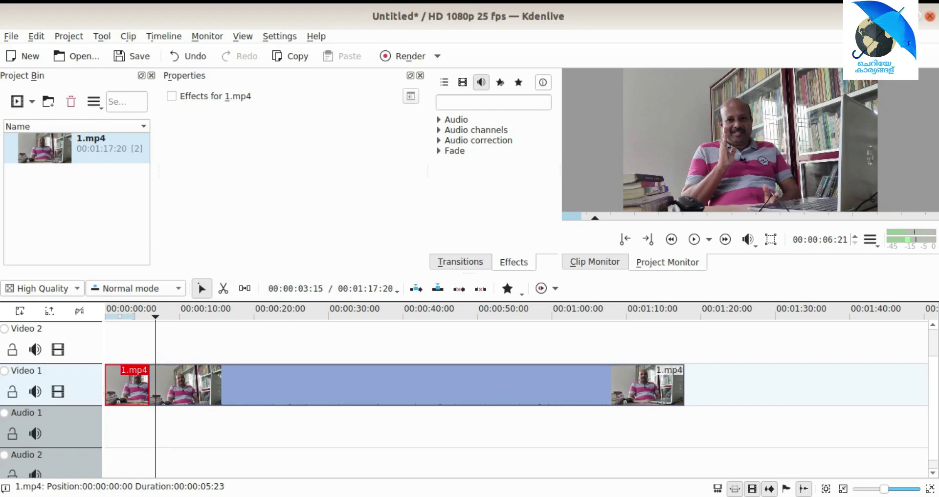
key(Delete)
drag(416, 384, 307, 384)
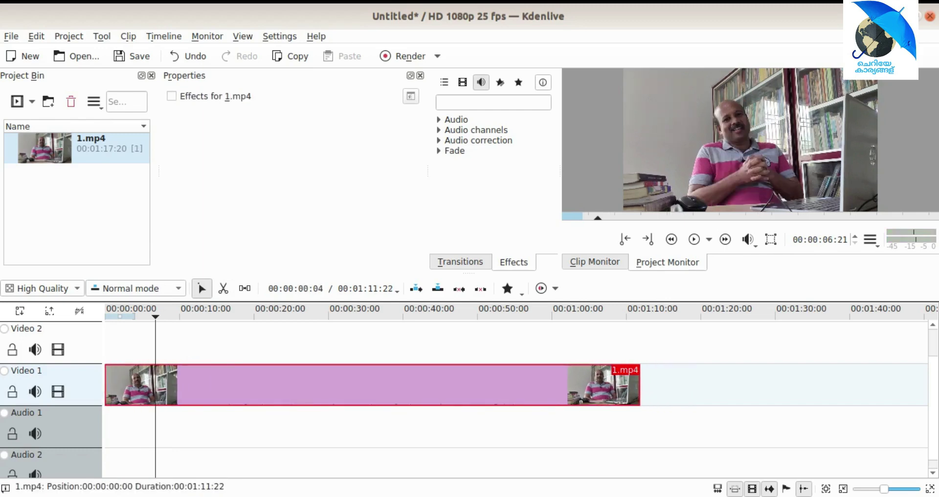
- Play the clip from the start, cut it near the end at 00:01:08:12, and delete the tail piece
drag(113, 316, 106, 316)
click(694, 240)
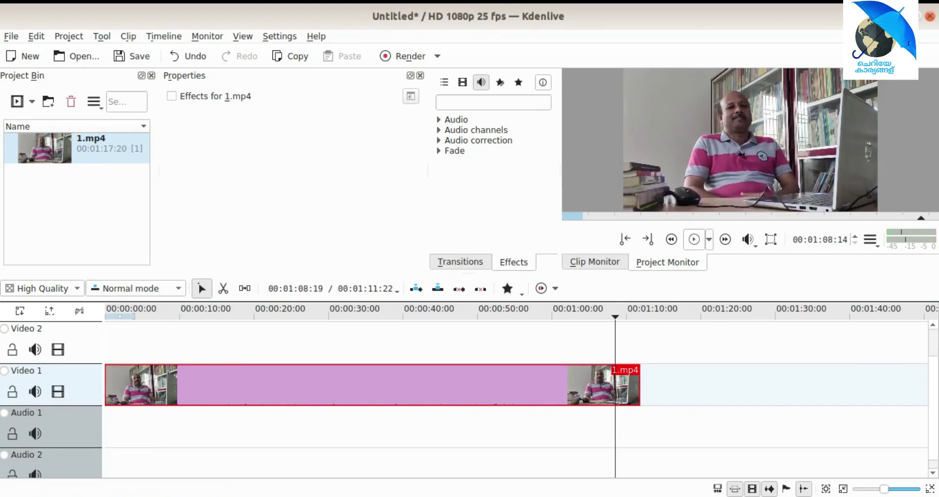
click(224, 288)
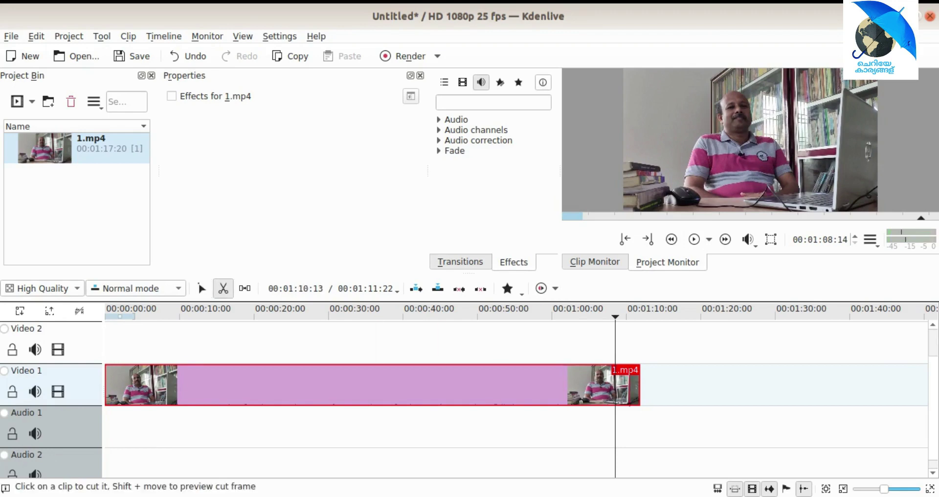
click(615, 384)
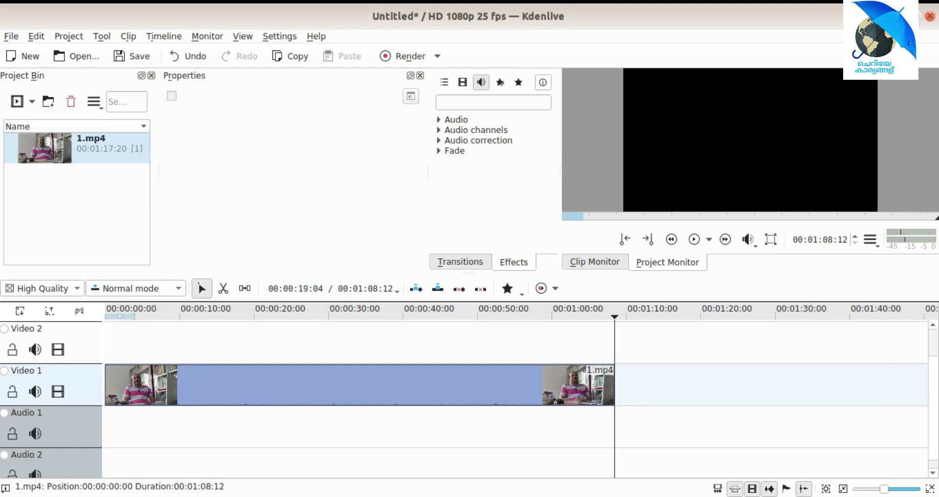
- Examine the trimmed 1.mp4 clip at different timeline zoom levels, from its end back to its start
click(249, 385)
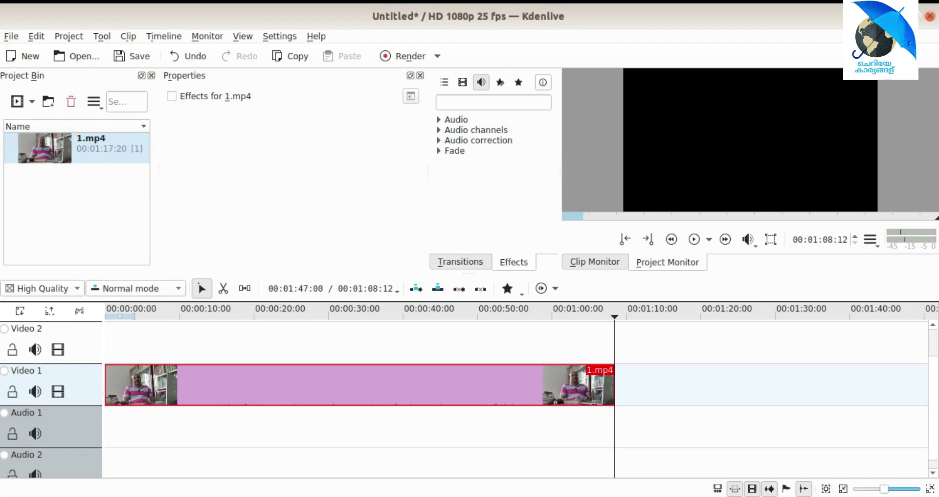
drag(884, 489, 889, 489)
key(ctrl+plus)
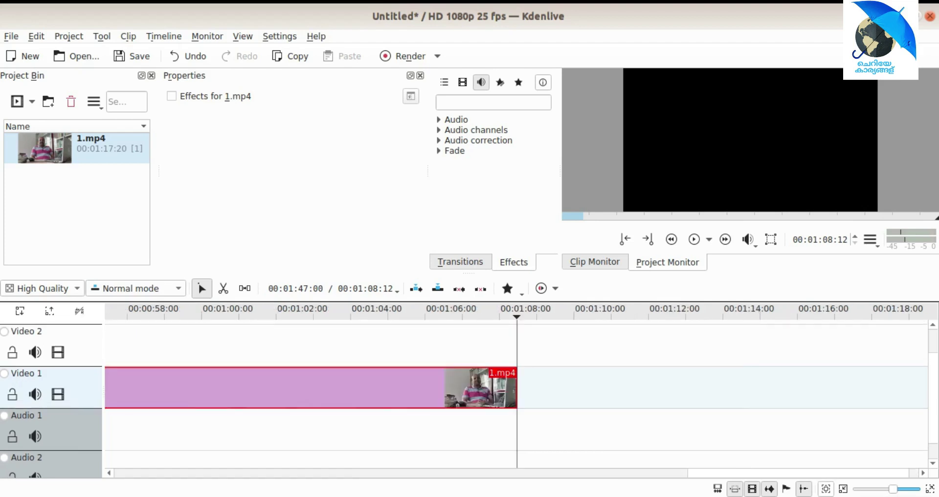
drag(798, 473, 389, 473)
scroll(516, 387, right, 6)
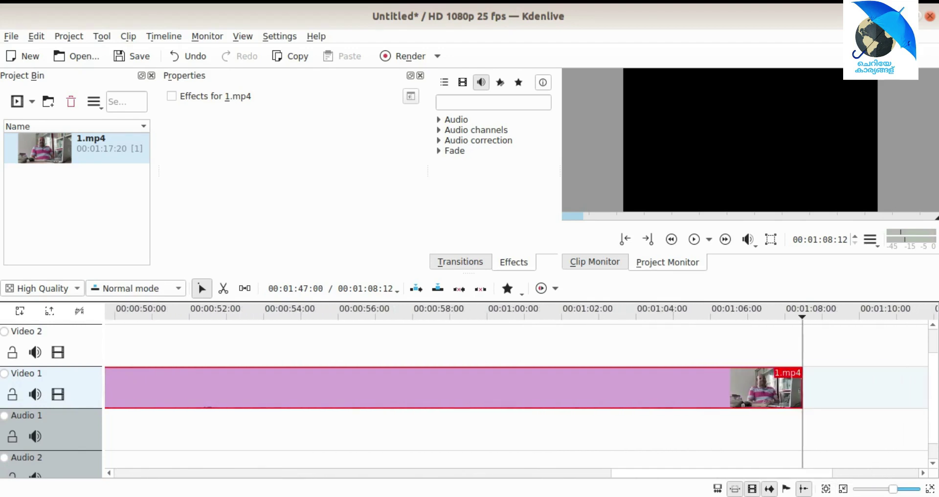
key(ctrl+minus)
key(ctrl+minus)
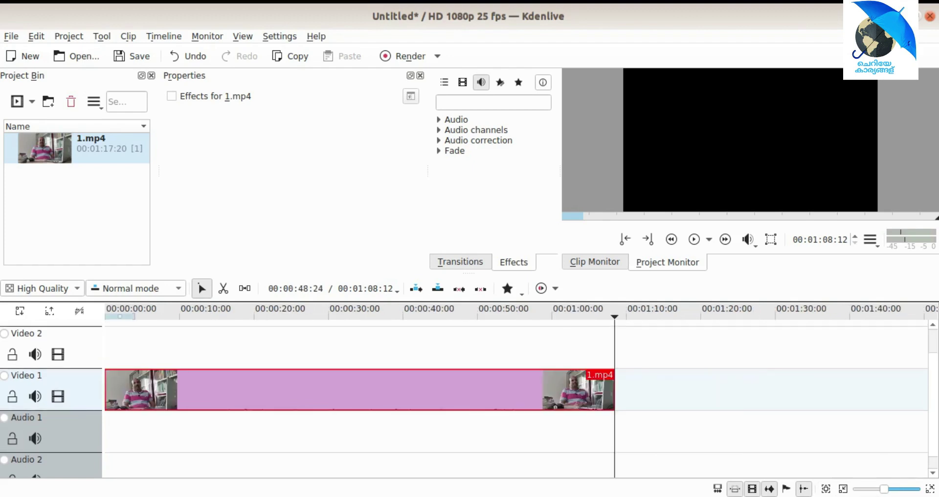
key(ctrl+minus)
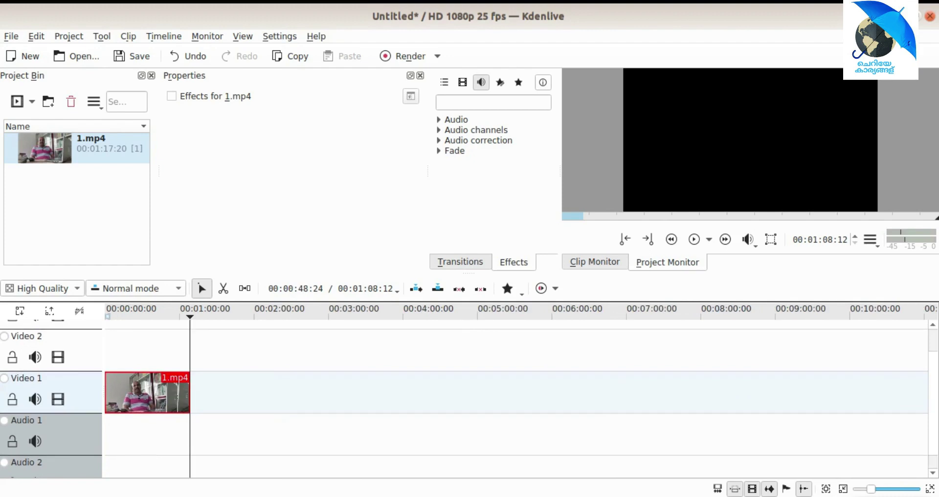
key(ctrl+plus)
key(ctrl+plus)
key(ctrl+plus)
key(ctrl+plus)
key(ctrl+plus)
key(ctrl+minus)
key(ctrl+minus)
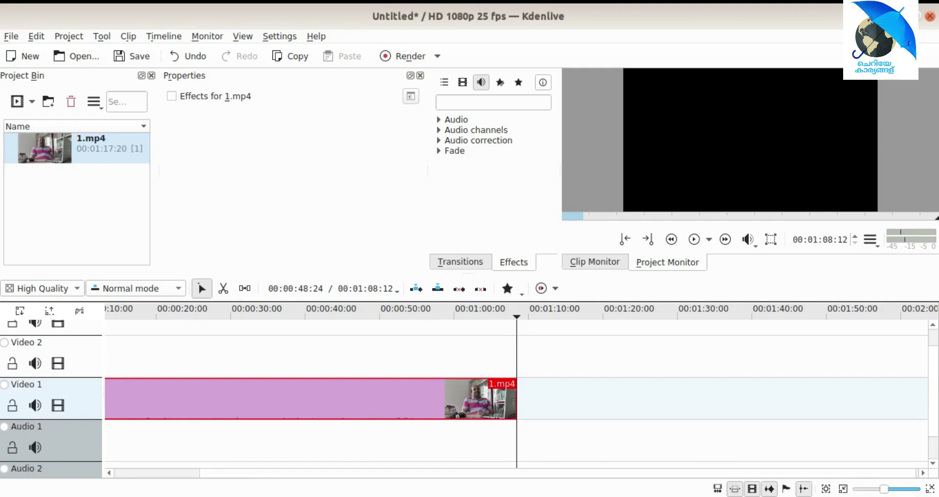
scroll(516, 391, left, 3)
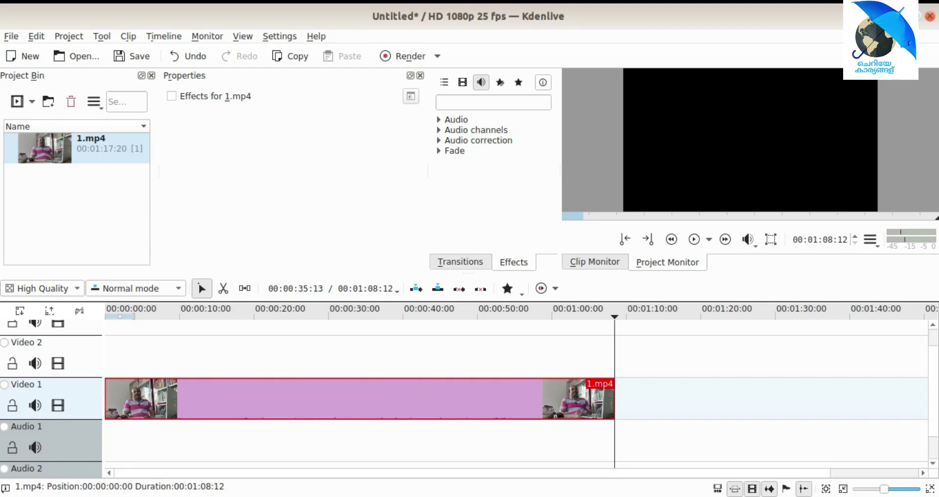
- Split the audio of the Video 1 clip onto track Audio 1 and ungroup the video and audio clips
right_click(371, 397)
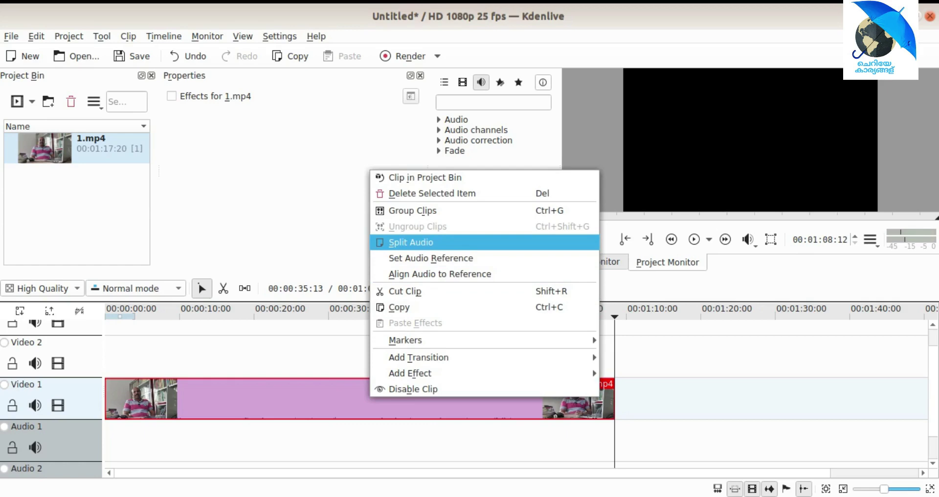
click(411, 243)
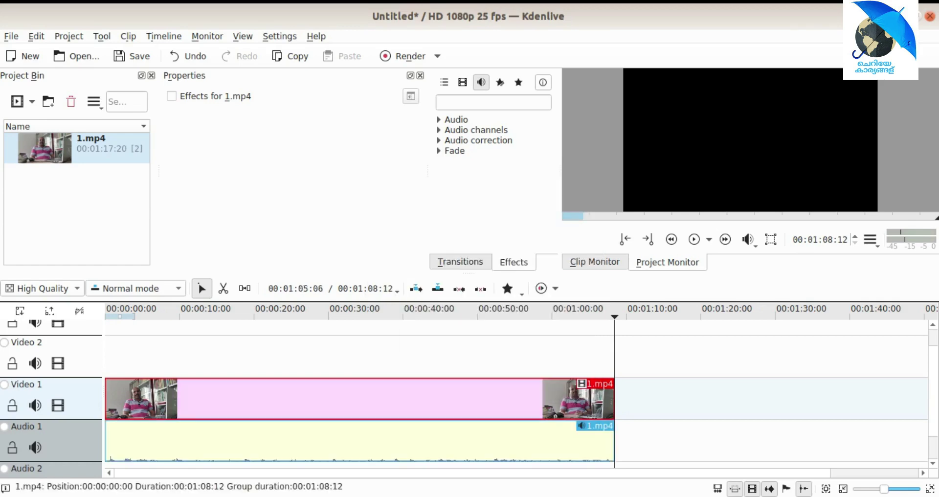
scroll(469, 399, down, 2)
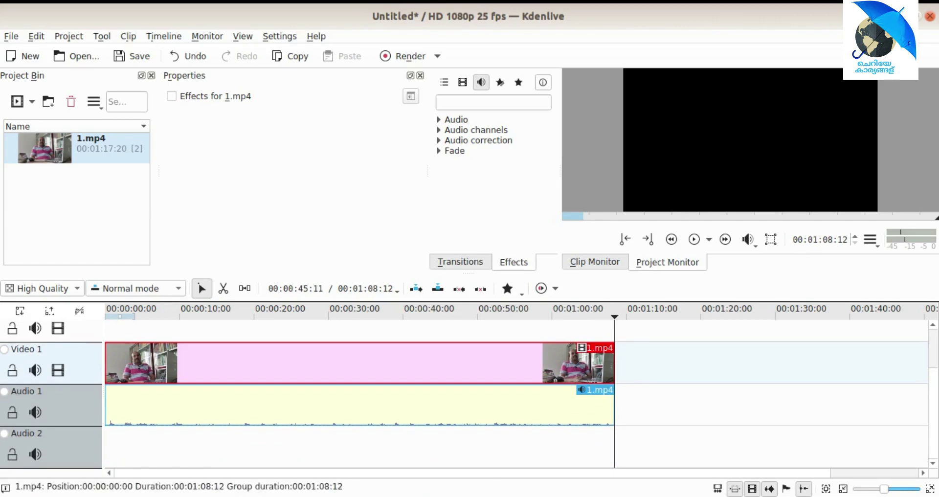
drag(283, 362, 255, 362)
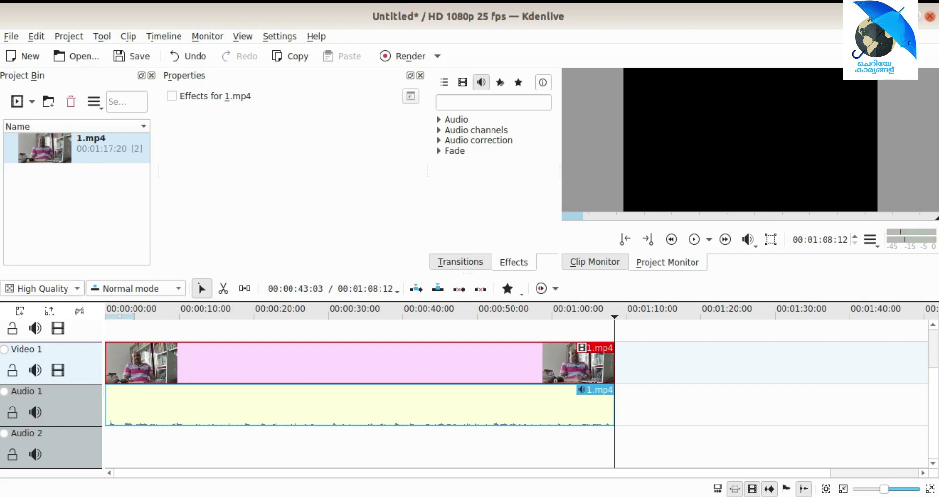
right_click(421, 405)
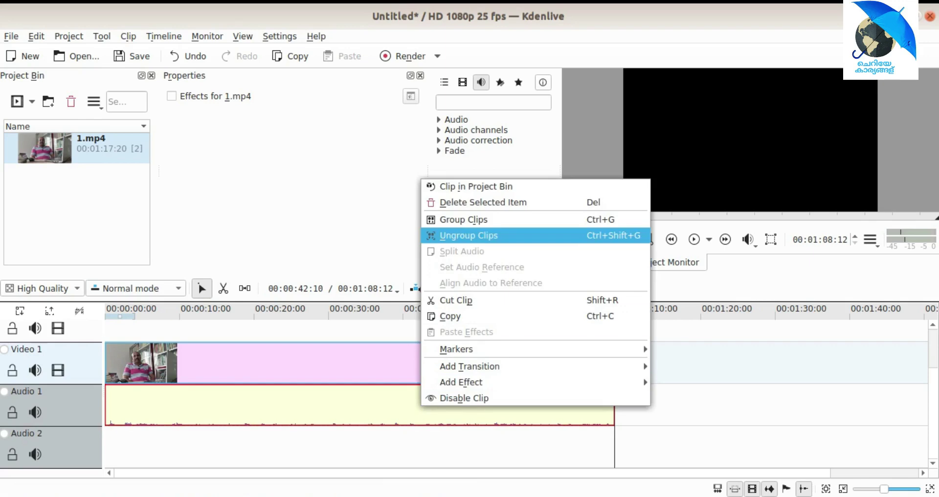
click(468, 235)
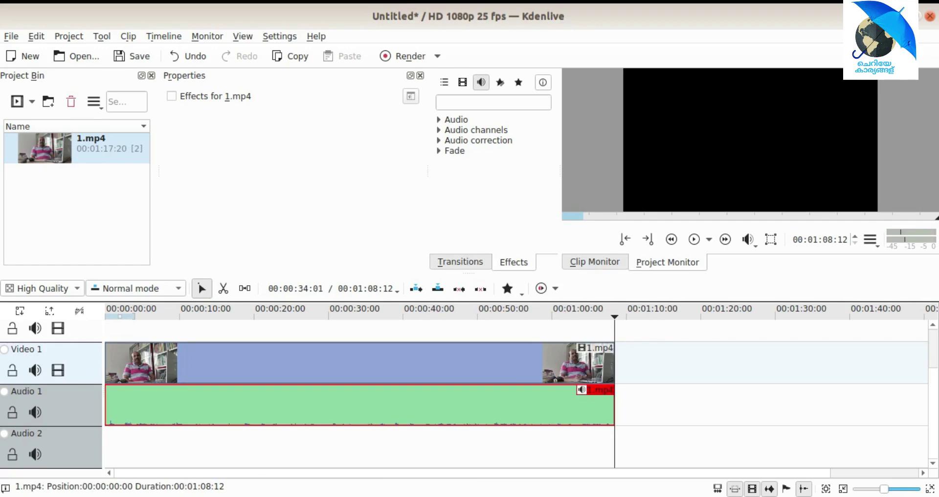
- Move the separated audio clip along Audio 1 to about 00:01:13:05 and back to the timeline start
drag(282, 405, 649, 405)
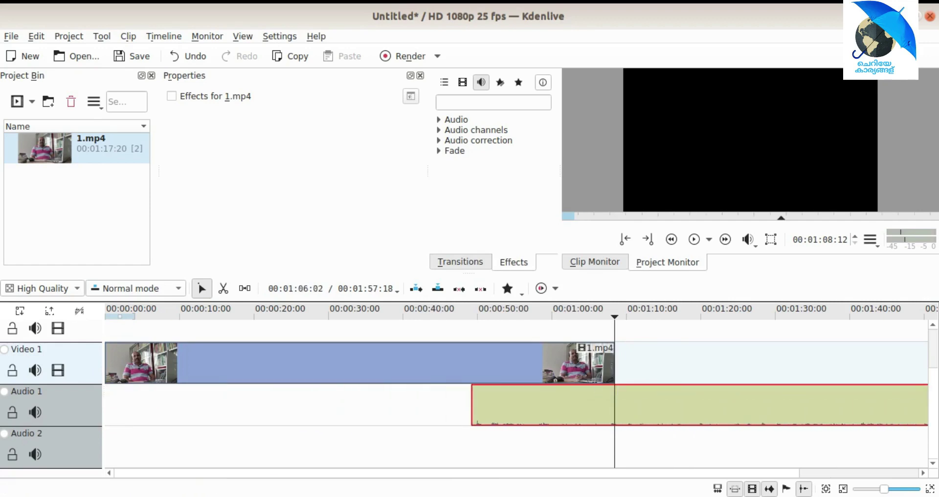
drag(373, 362, 296, 362)
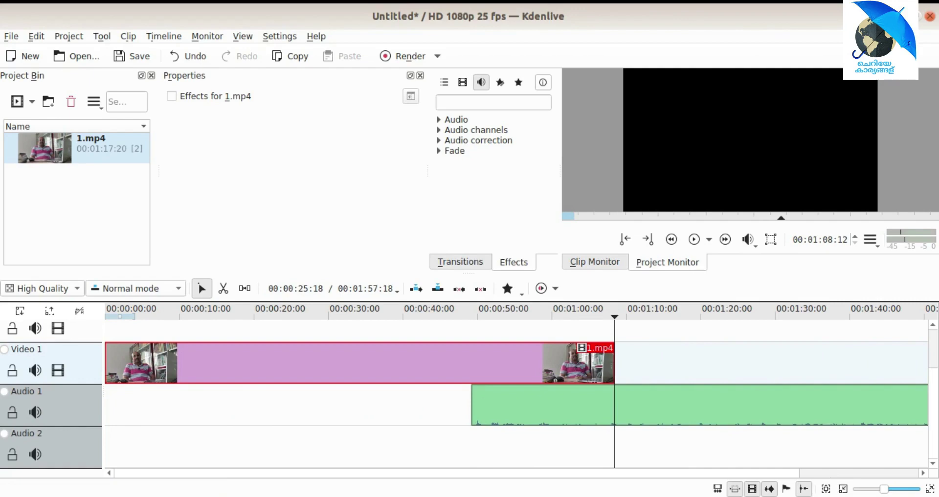
click(730, 404)
drag(732, 405, 905, 405)
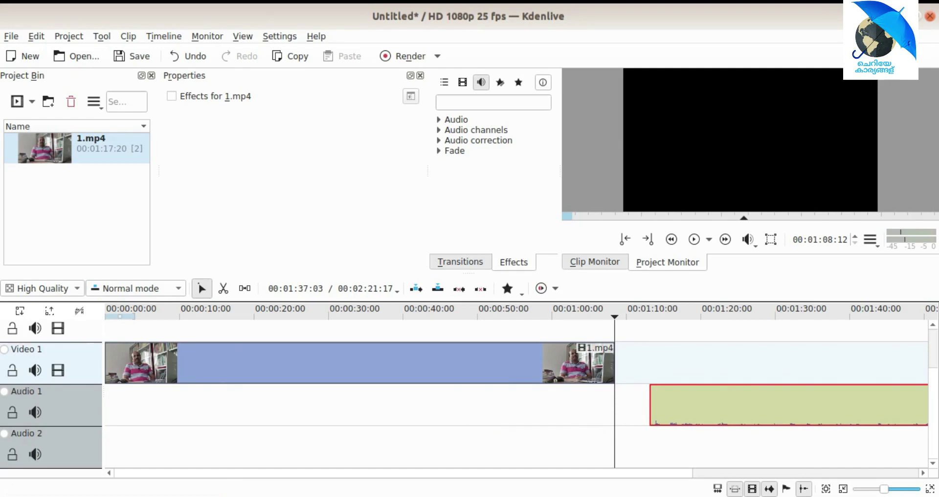
right_click(814, 413)
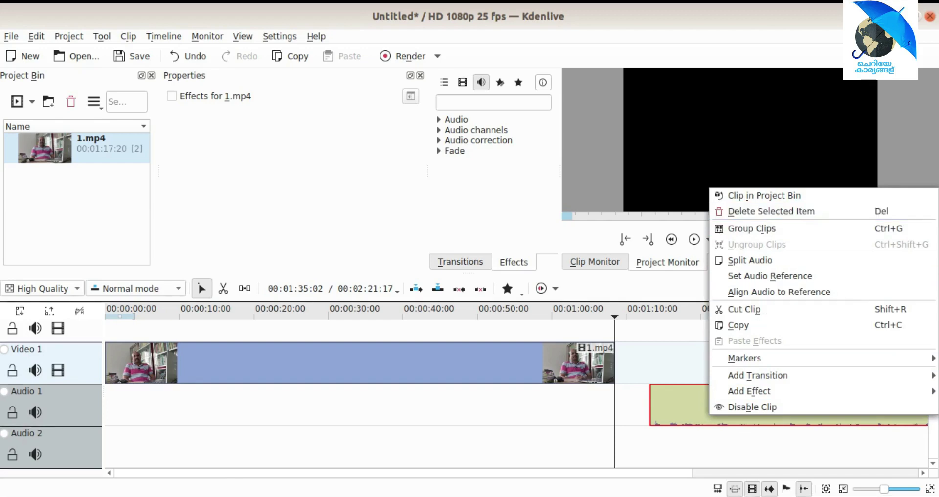
key(Escape)
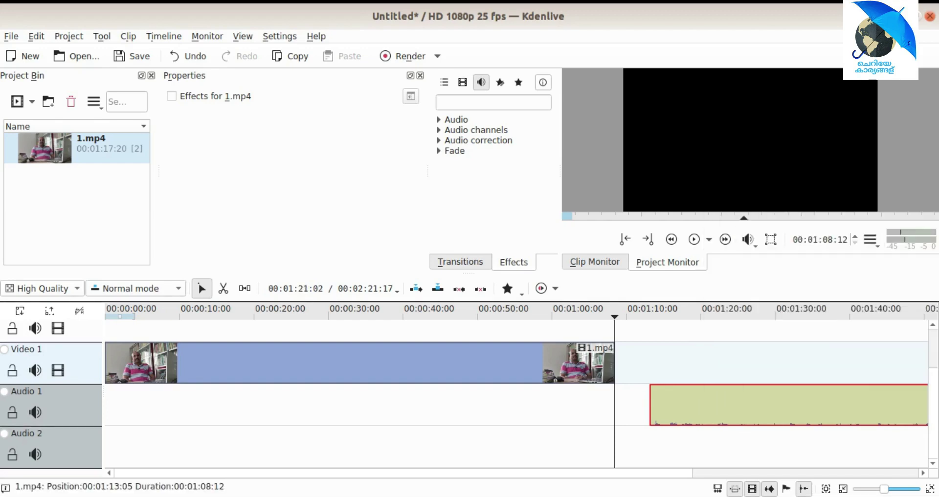
drag(709, 405, 166, 405)
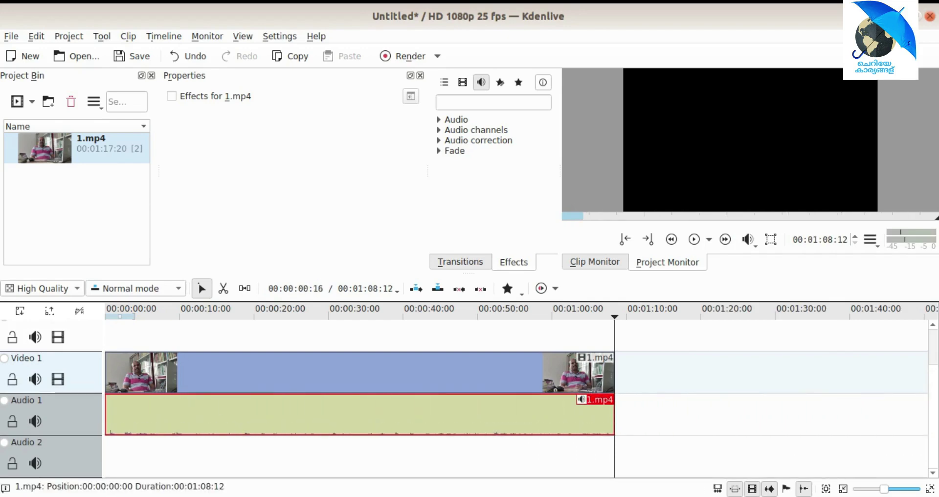
- Play the timeline from near the beginning to about 00:00:06:04 to check the separated audio against the video
click(109, 313)
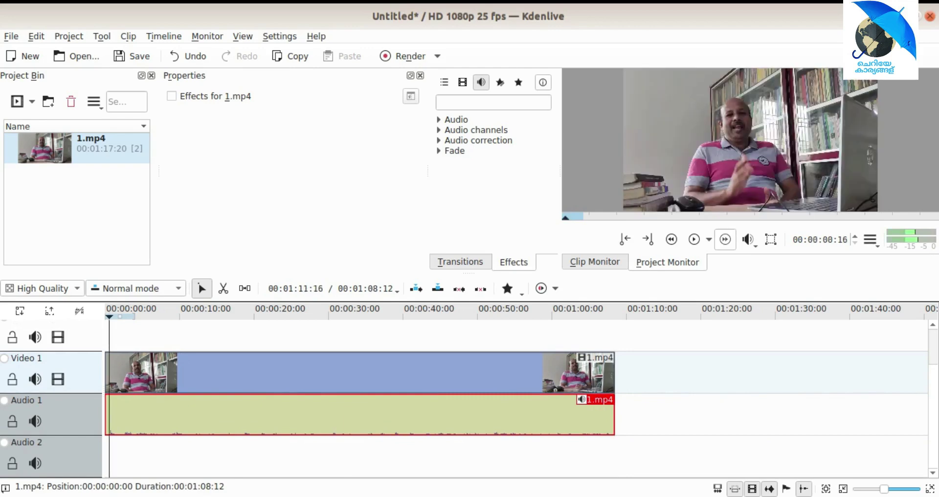
key(space)
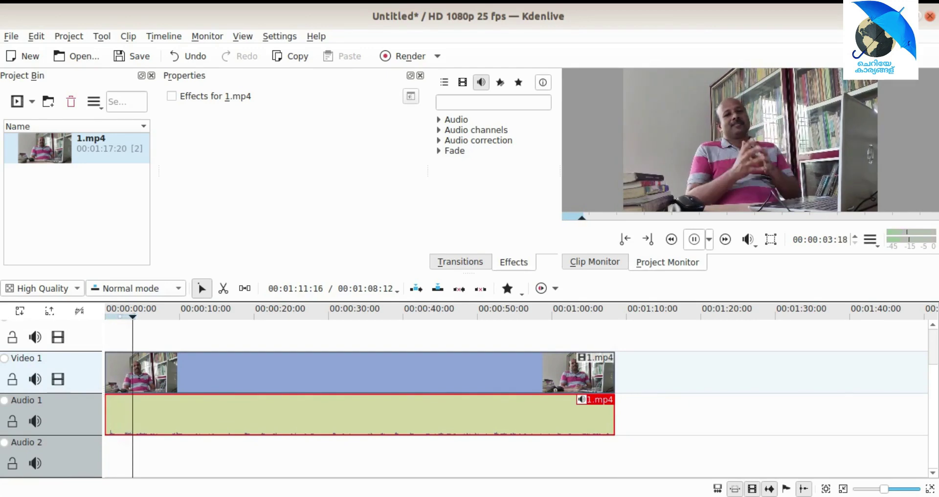
key(space)
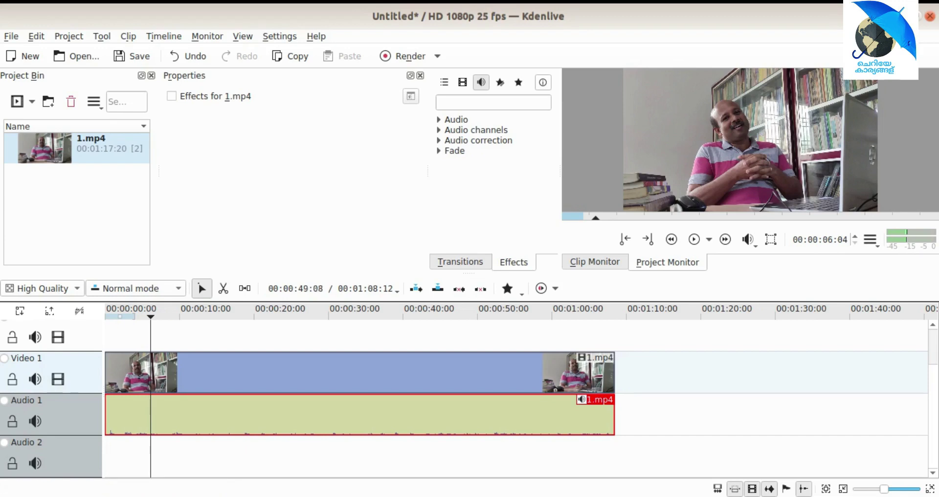
- Look through the transition and video effect lists, and display the audio effects in the Audio correction category
click(459, 262)
click(513, 262)
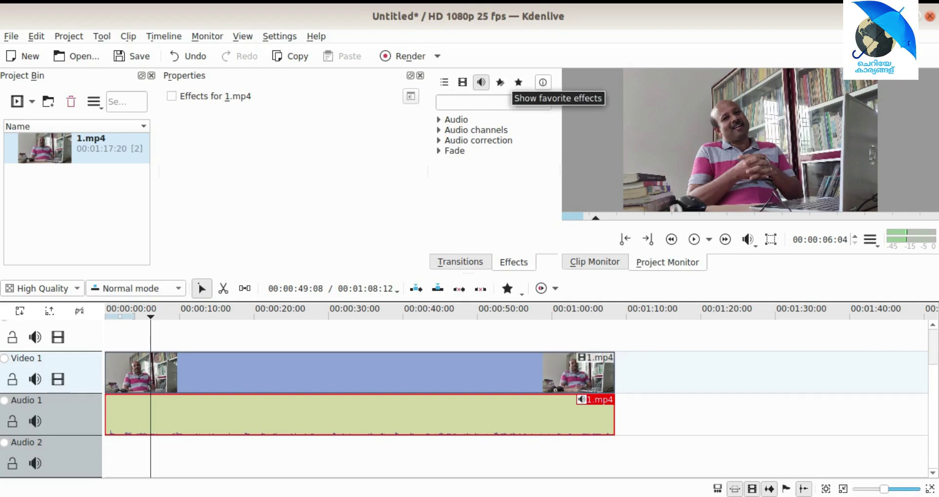
click(493, 102)
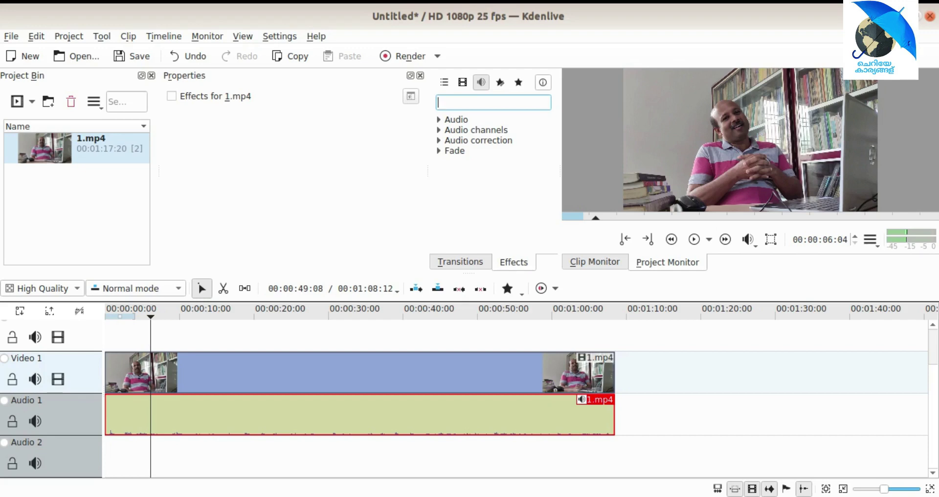
click(463, 81)
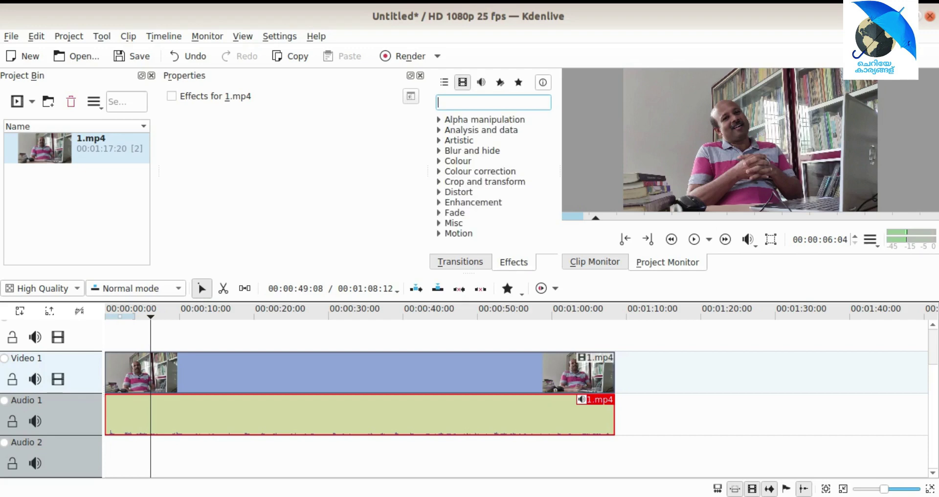
click(481, 82)
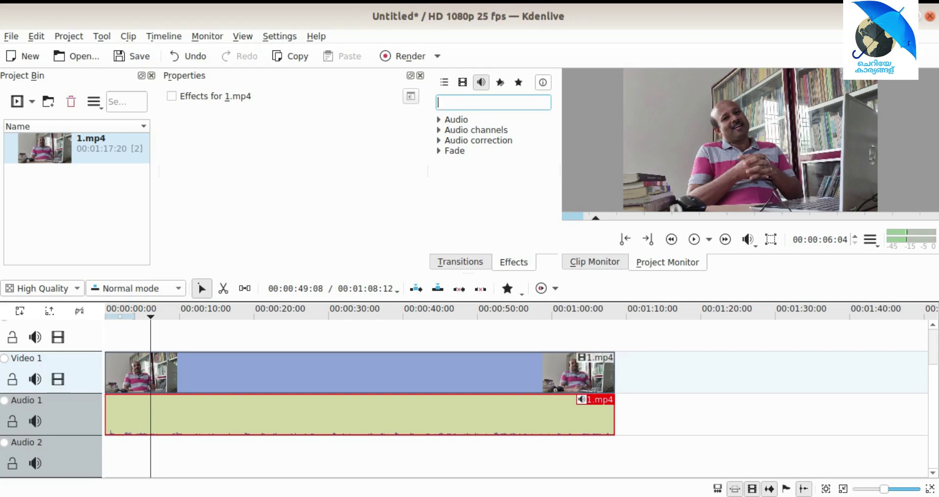
click(479, 140)
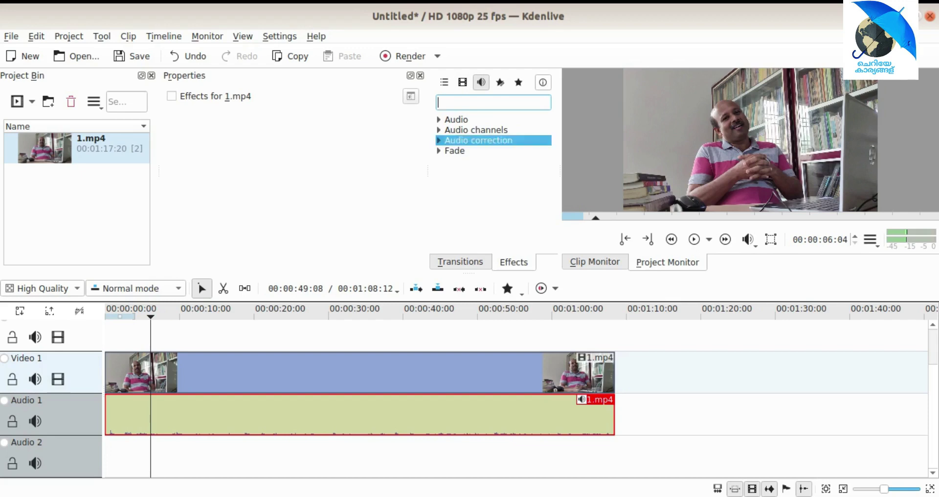
click(439, 140)
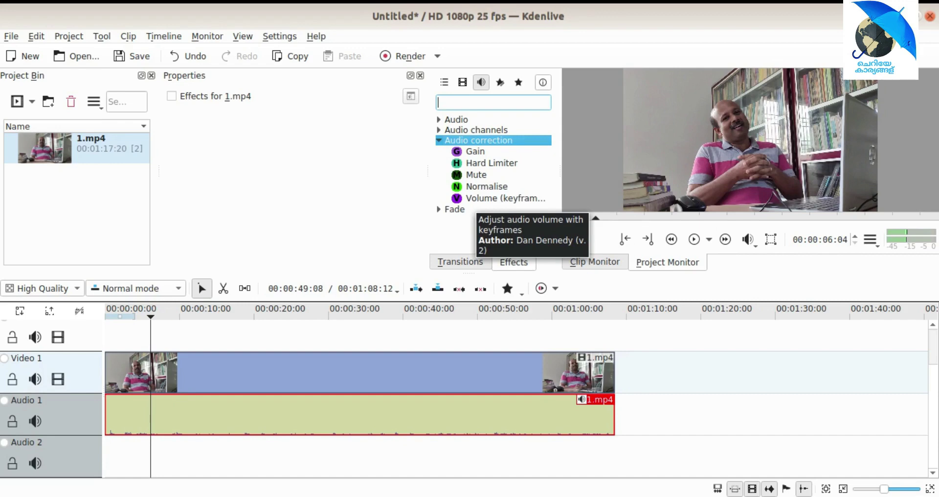
- Add the Volume (keyframable) effect to the 1.mp4 clip on Audio 1 and set its gain to 25 dB
double_click(475, 198)
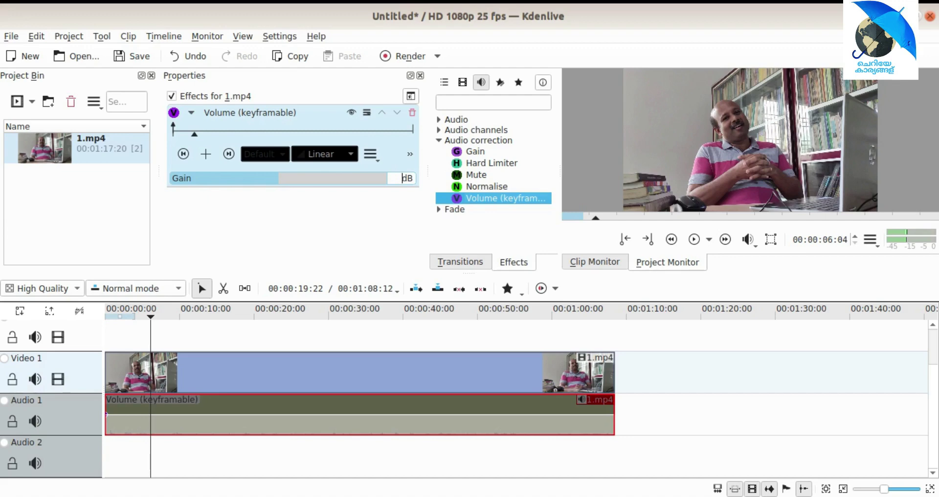
text(5)
key(Return)
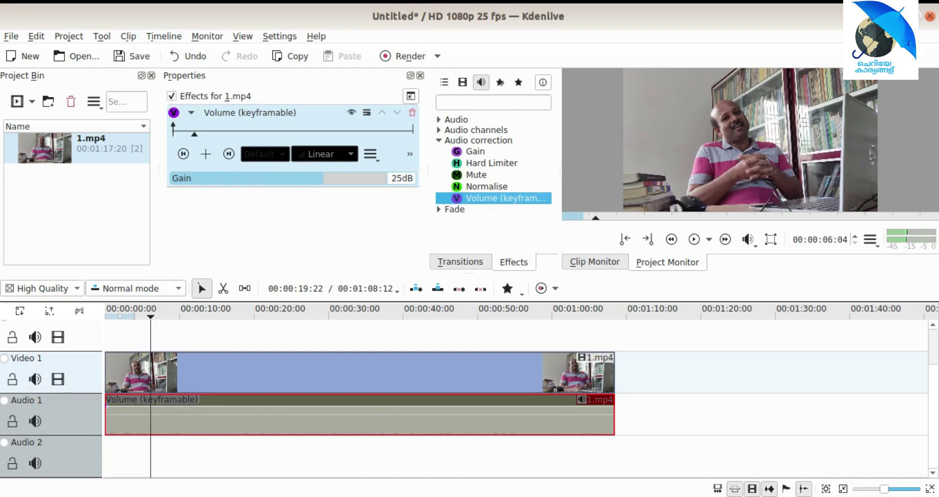
- Play the timeline from the beginning to about 00:00:08:10 to check the amplified audio
key(Home)
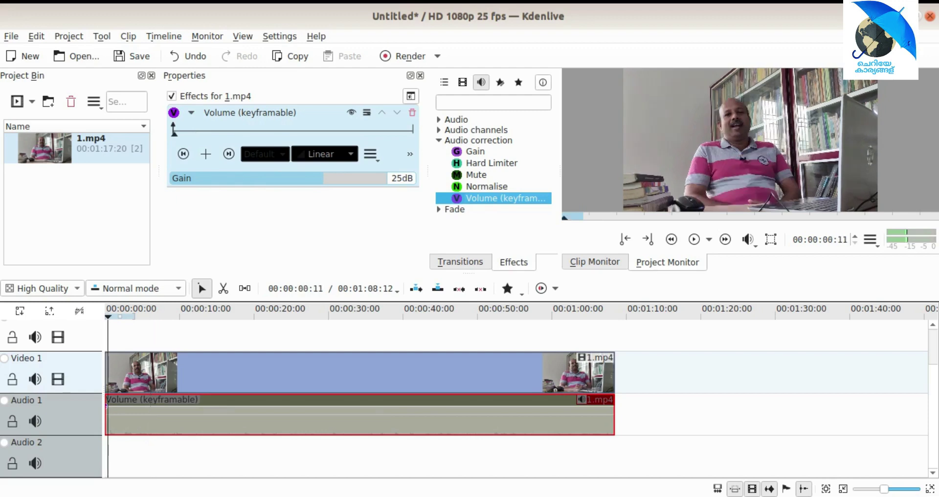
key(space)
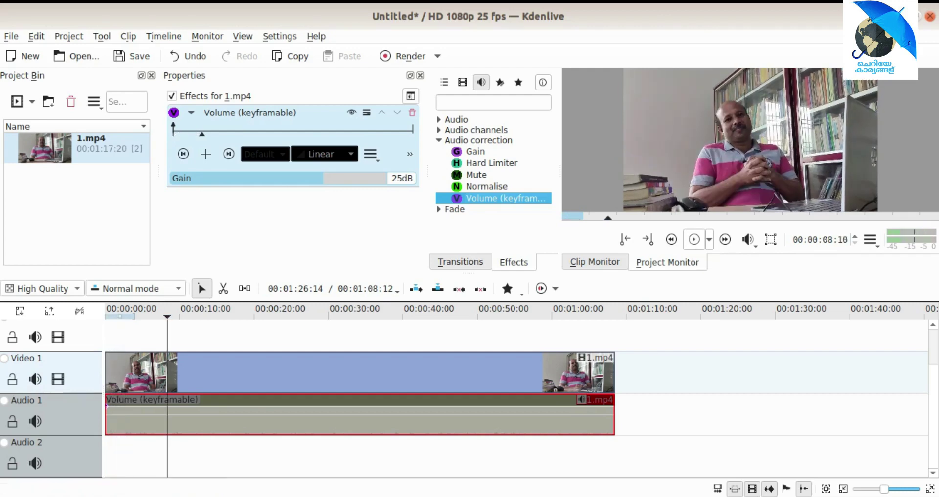
click(694, 240)
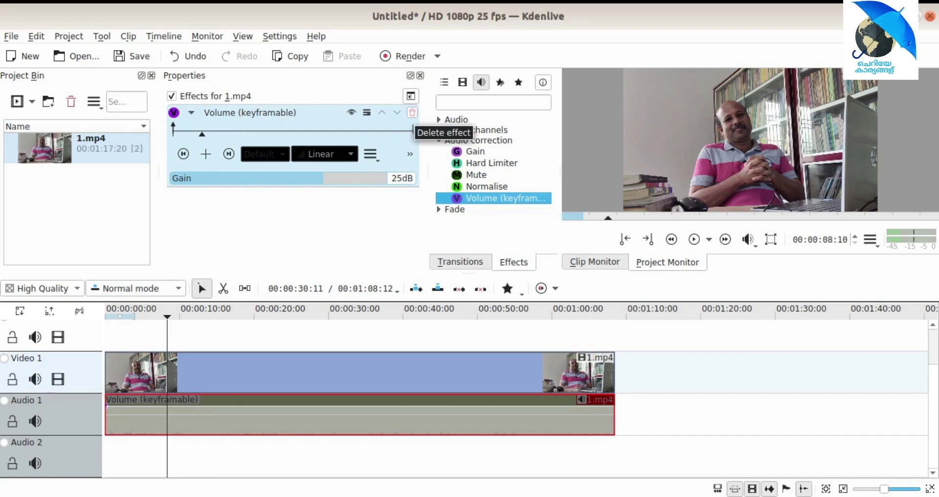
- Delete the Volume (keyframable) effect from the Audio 1 clip and reapply it with a gain of 25 dB
click(412, 113)
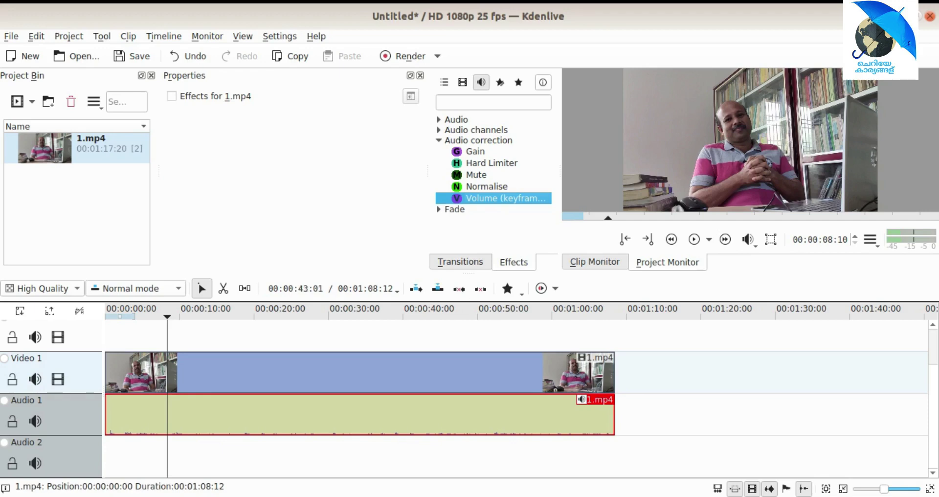
double_click(486, 198)
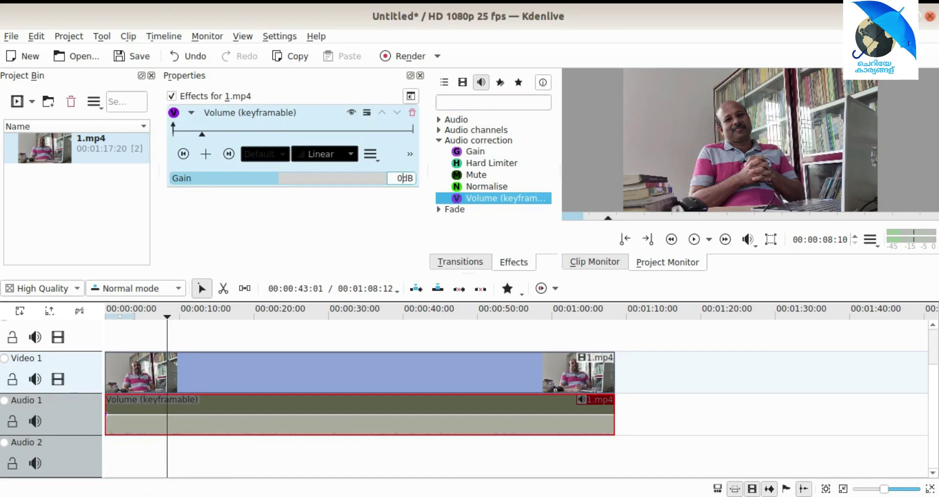
key(BackSpace)
text(25)
key(Return)
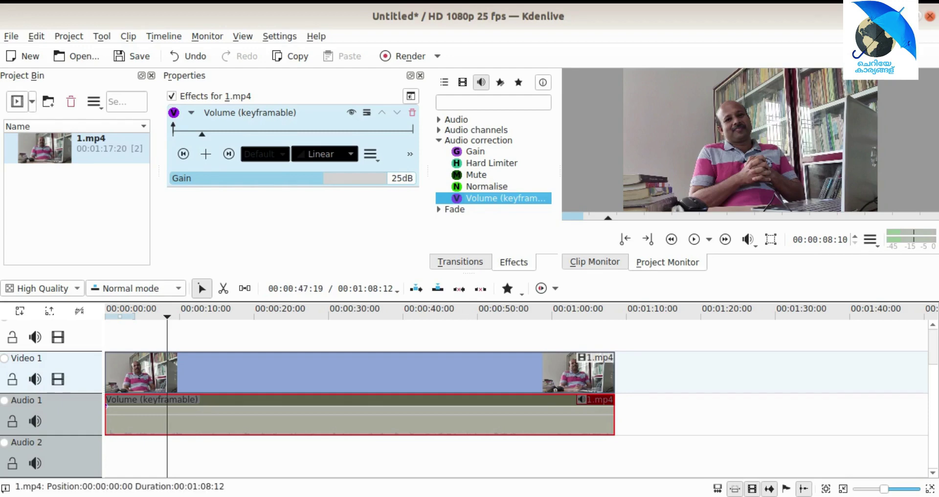
- Import music.mp3 from the Desktop folder and place it at the start of track Audio 2
click(32, 101)
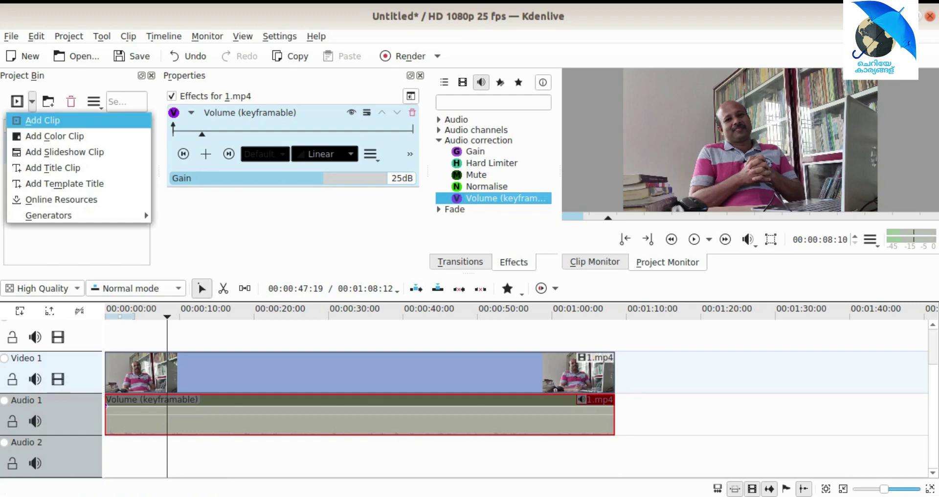
click(43, 120)
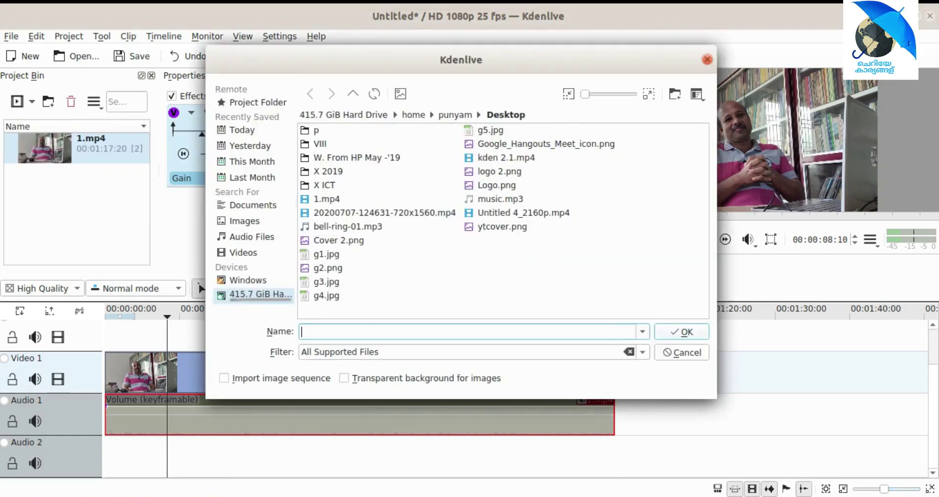
click(495, 198)
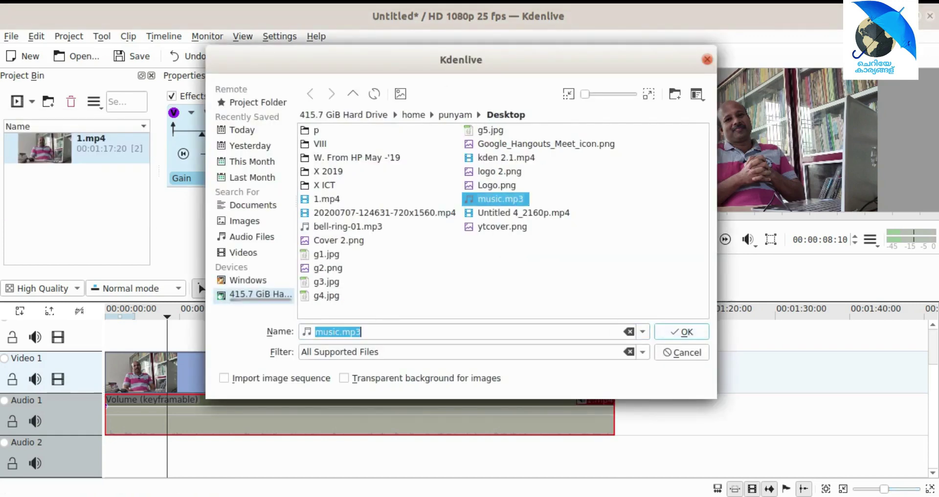
double_click(496, 199)
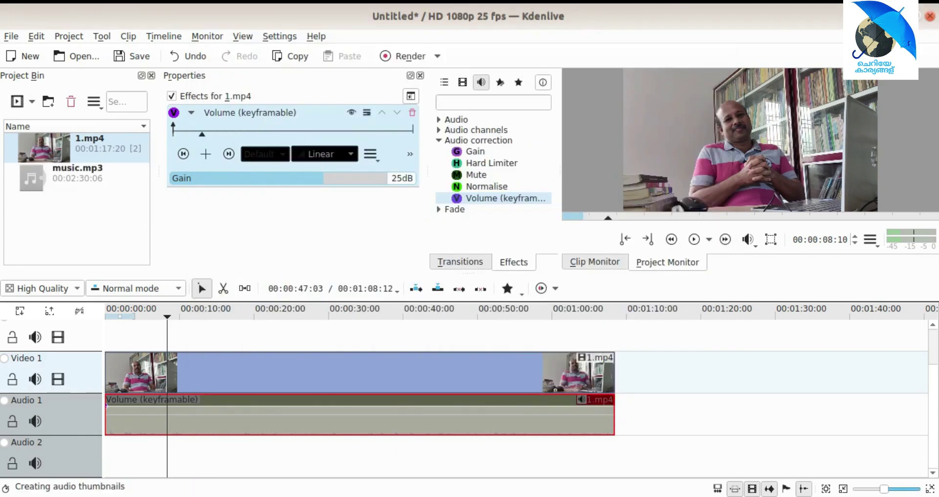
click(77, 177)
drag(78, 173, 139, 471)
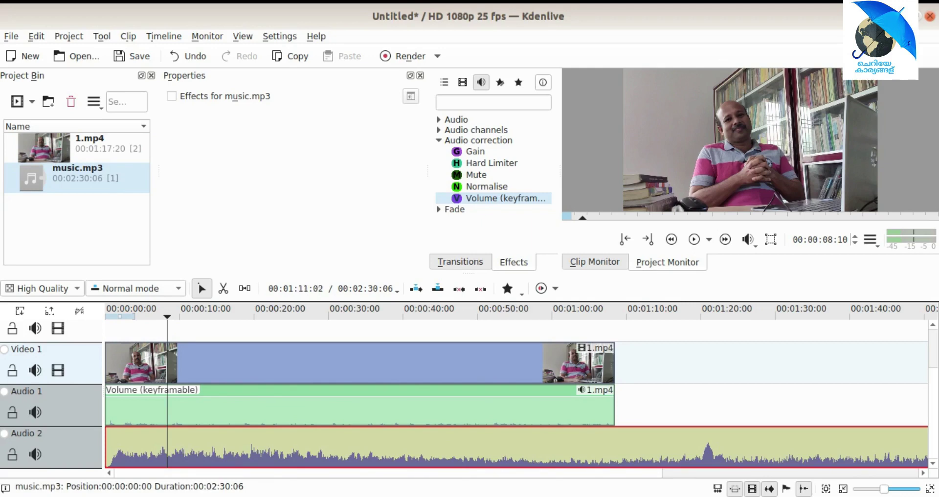
- Cut music.mp3 on Audio 2 at the end of the 1.mp4 clip, at 00:01:08:12, and delete the excess part
drag(388, 473, 634, 473)
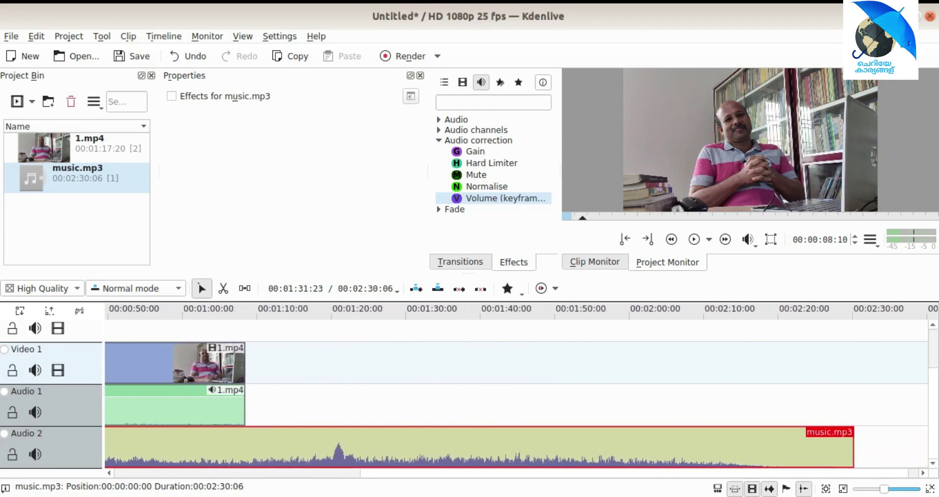
scroll(516, 391, left, 8)
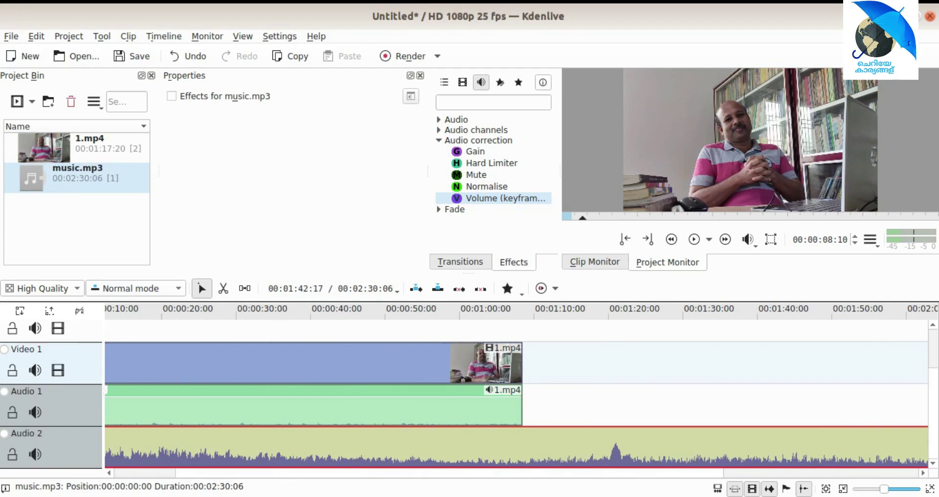
scroll(517, 391, right, 8)
scroll(517, 391, left, 7)
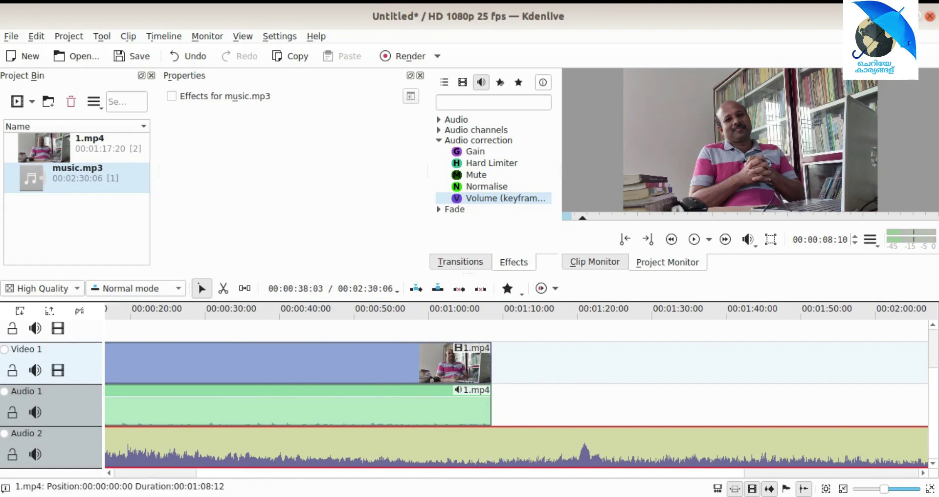
click(224, 288)
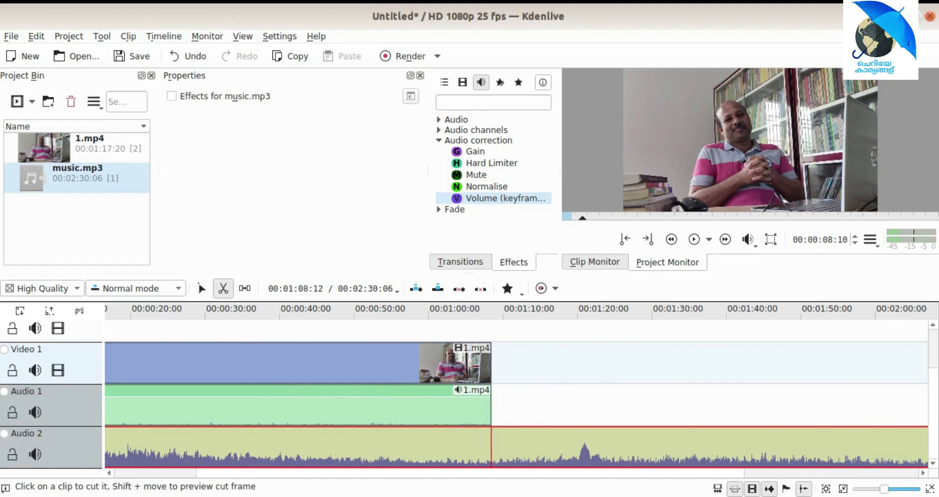
click(491, 446)
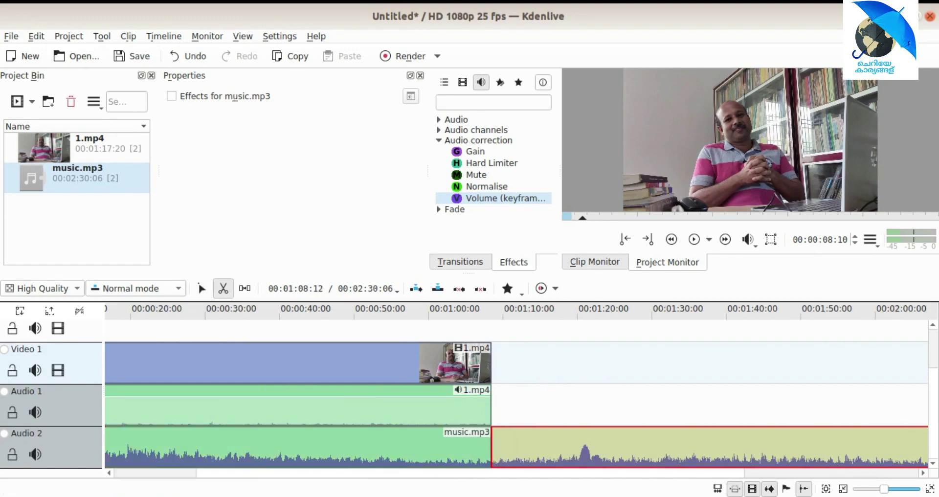
click(202, 288)
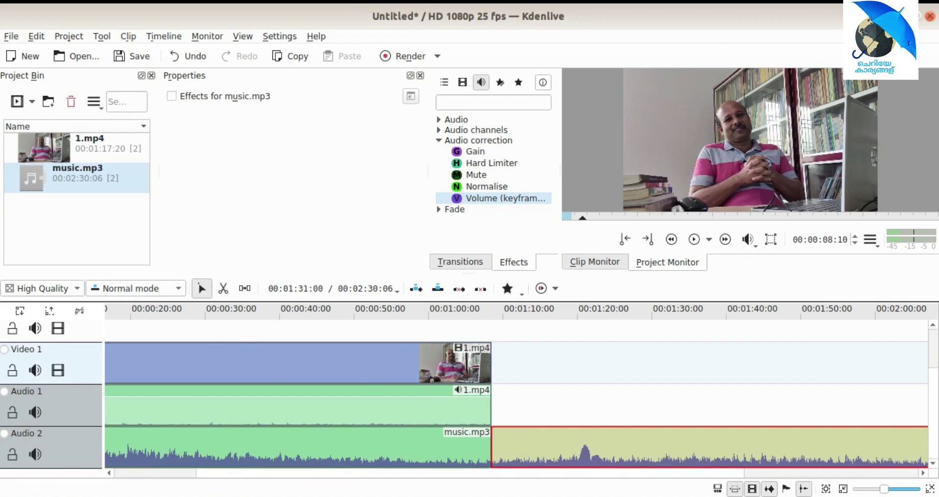
key(Delete)
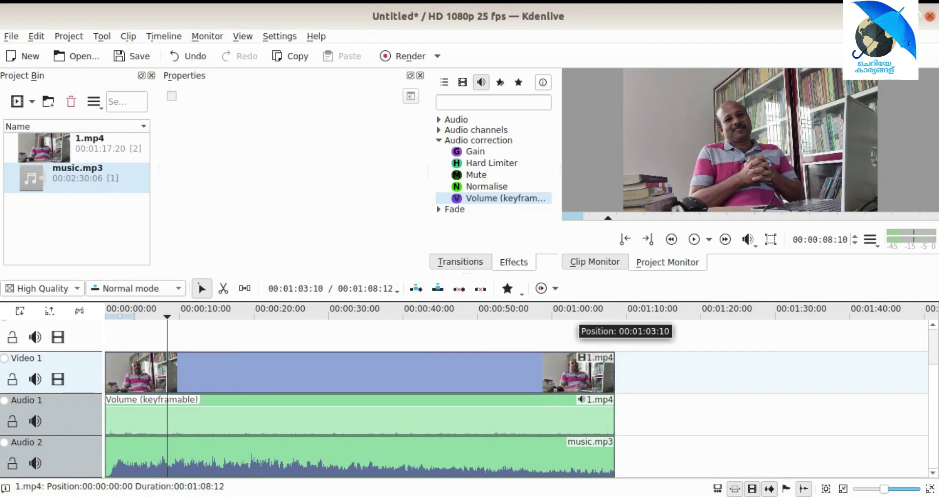
- Play the timeline from about 00:01:03:10 to its end and from about 00:00:12:12 to 00:00:17:04 to check the music mix
click(576, 313)
click(694, 239)
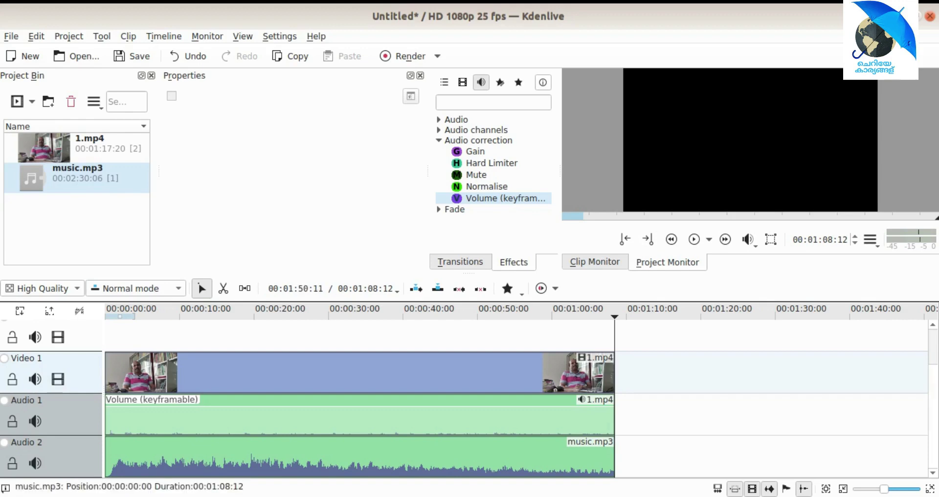
scroll(469, 399, up, 2)
scroll(469, 399, down, 2)
click(198, 310)
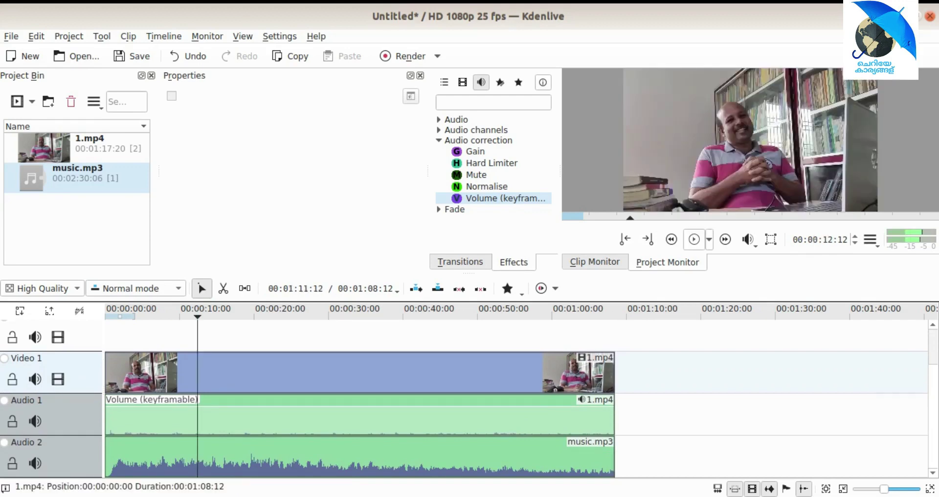
click(694, 240)
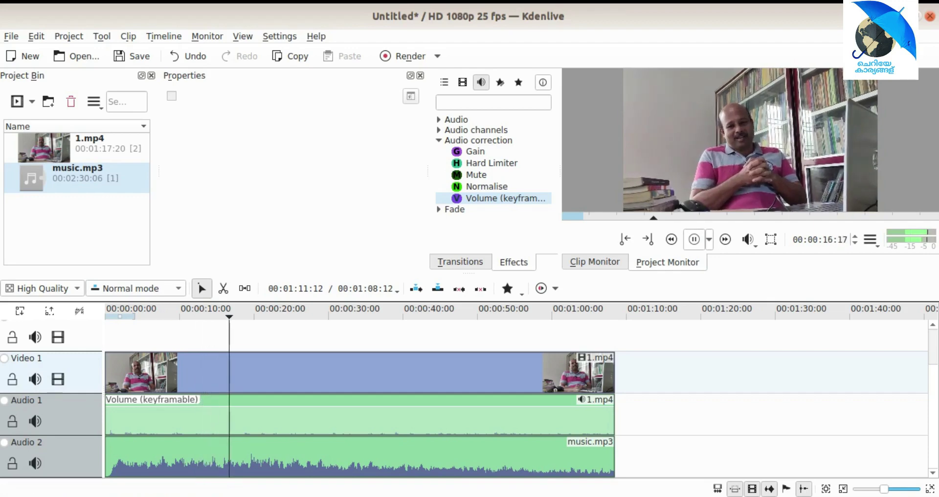
click(694, 239)
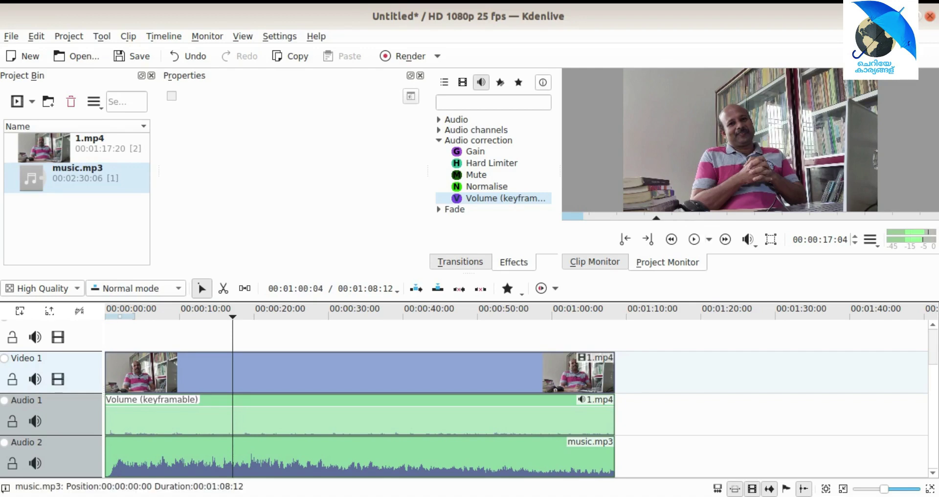
- Add the Volume (keyframable) effect to music.mp3 on Audio 2, set its gain to -8 dB, and play to about 00:00:20:01
click(479, 456)
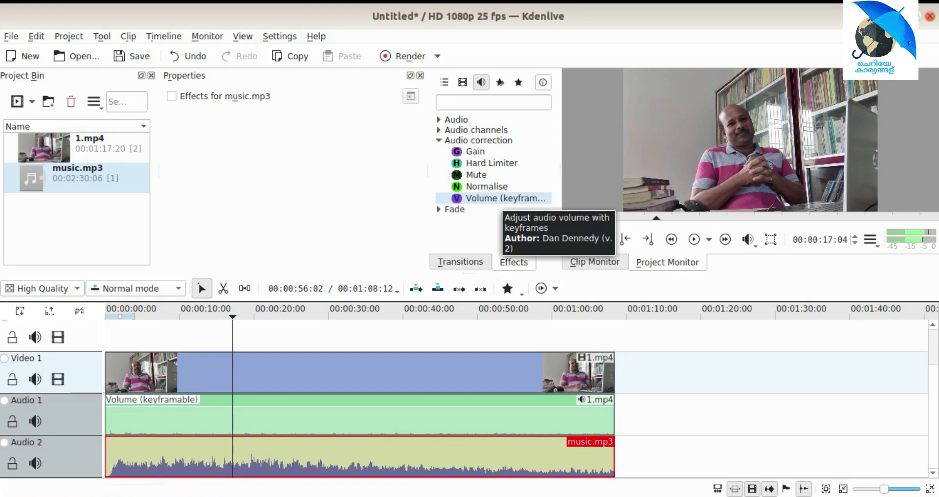
double_click(500, 198)
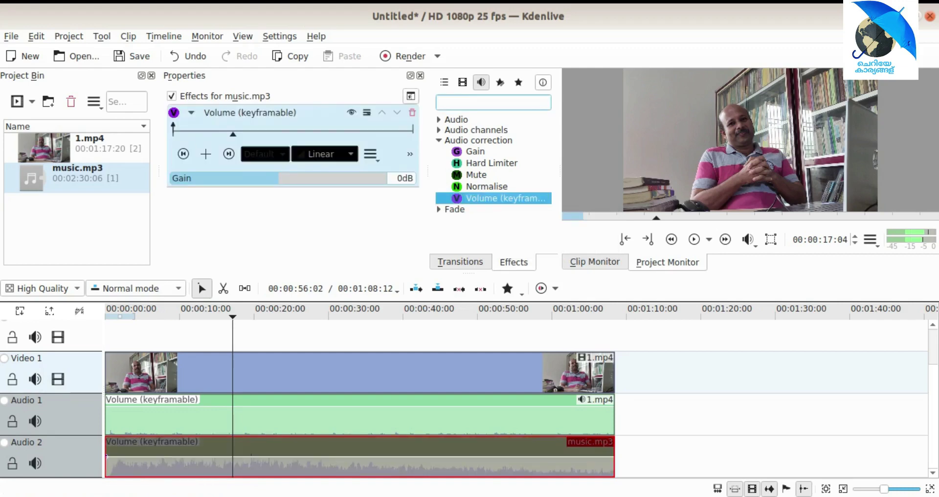
click(296, 178)
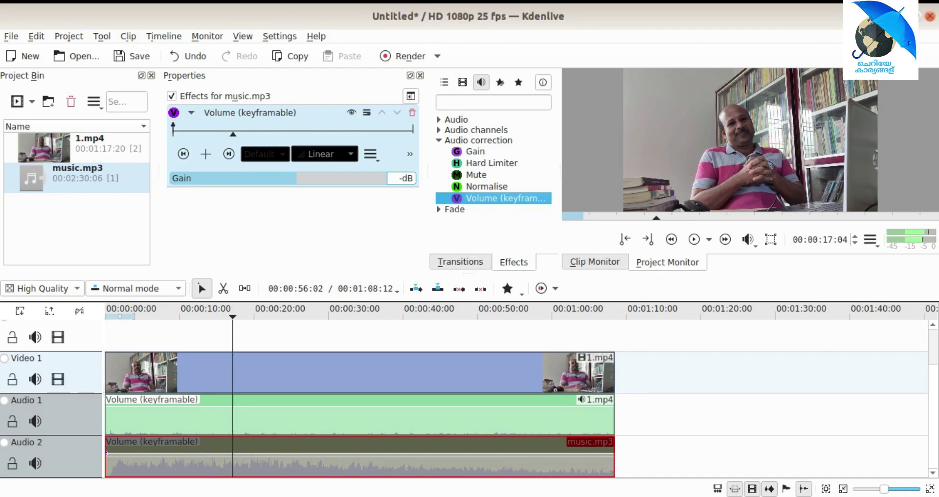
text(-8)
key(Return)
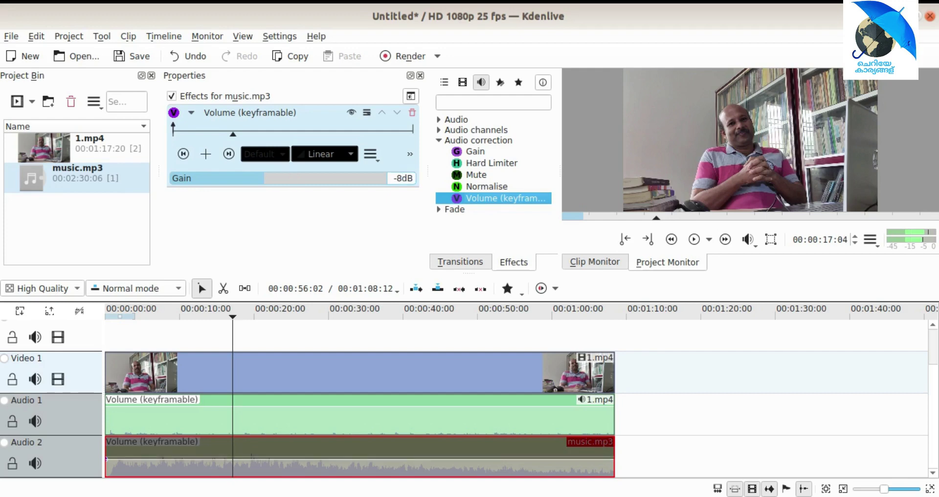
click(694, 239)
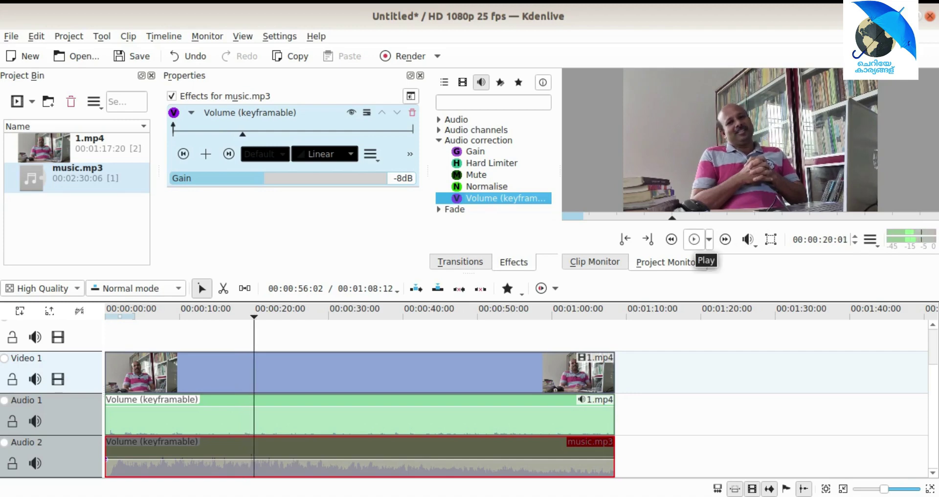
- Set the gain of the music.mp3 clip to -10 dB and play the timeline to about 00:00:33:01 to check the mix
click(402, 178)
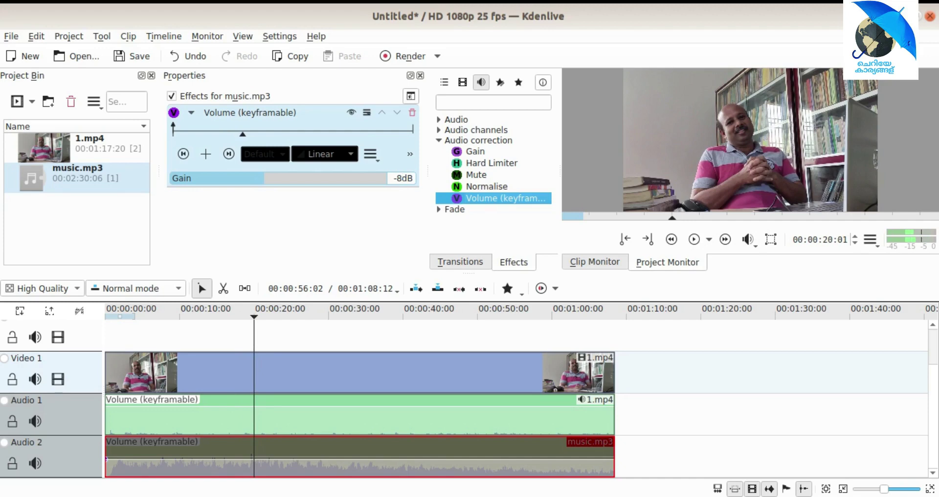
key(BackSpace)
text(10)
key(space)
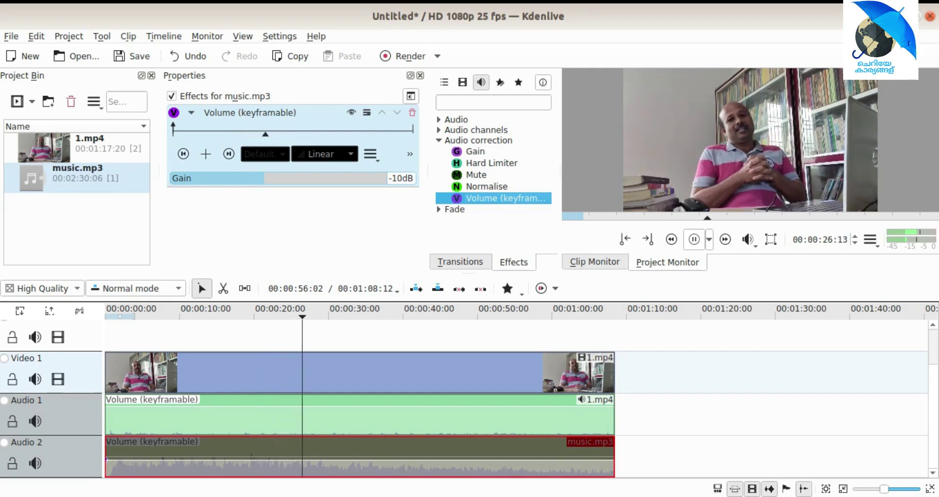
key(space)
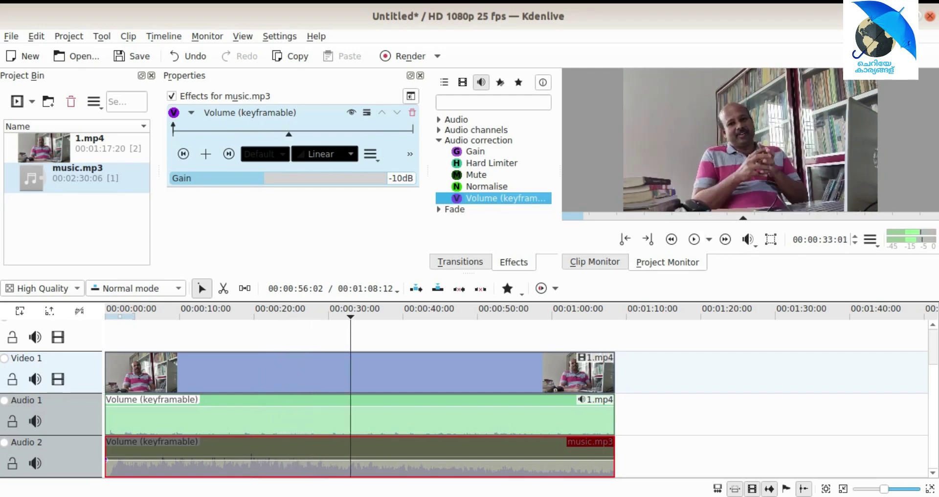